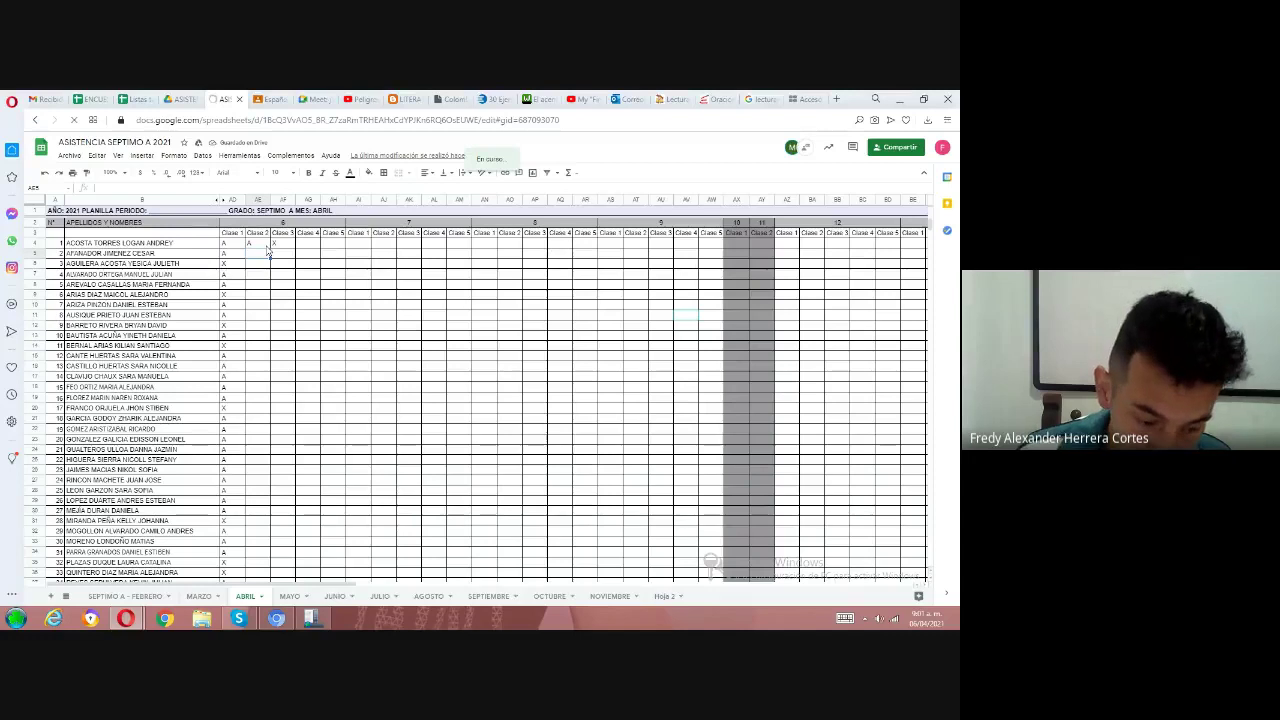
In day 6's Clase 2 and Clase 3 columns, enter A for student 2 and X for student 3
type("A")
key("Tab")
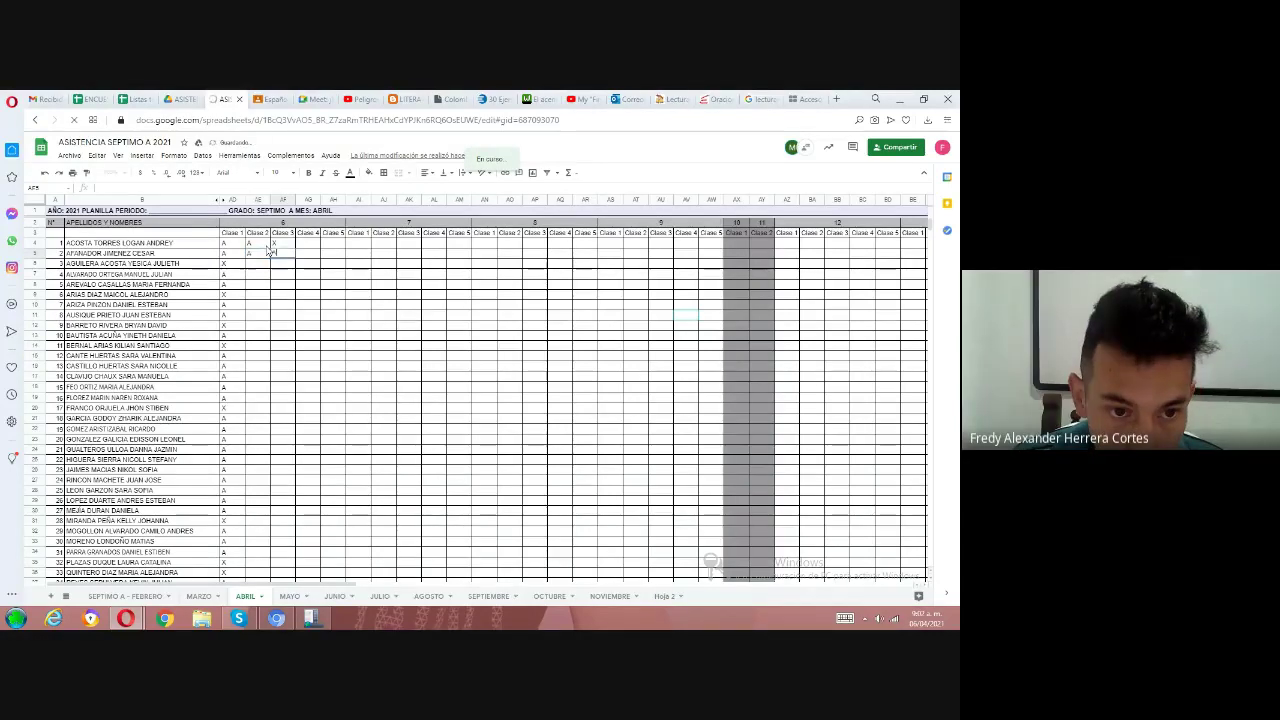
key("Return")
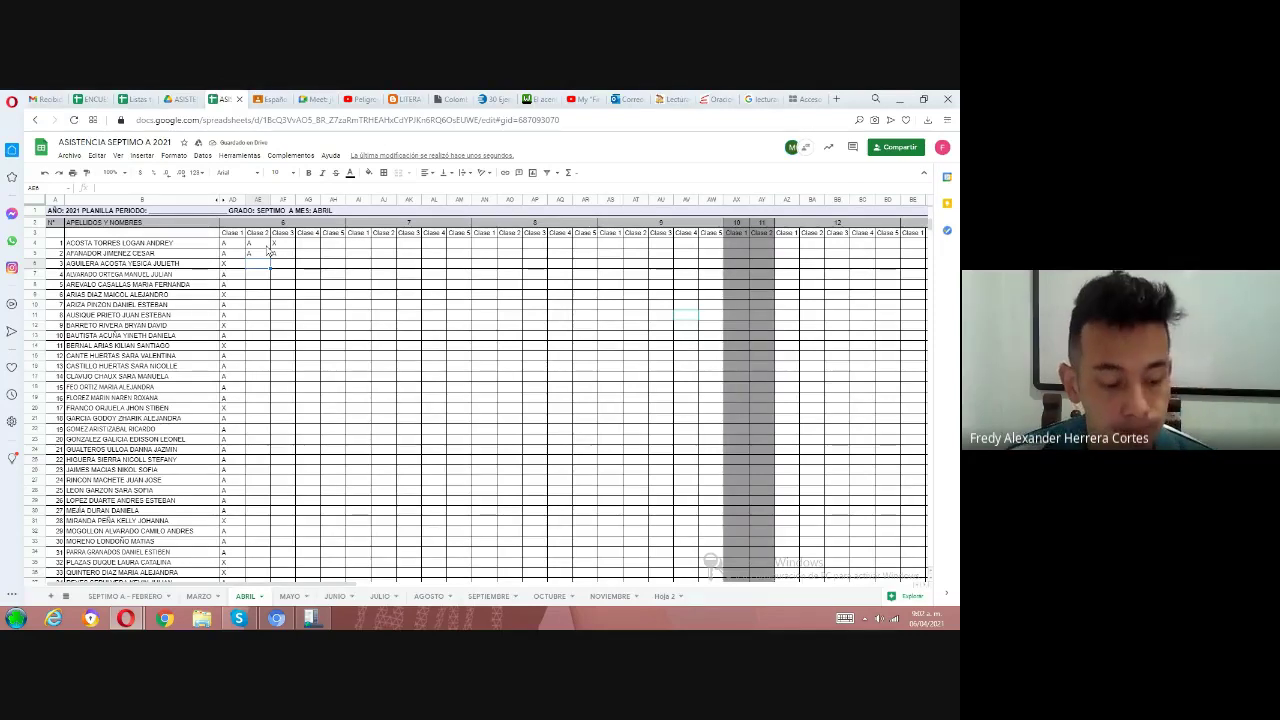
type("X")
key("Tab")
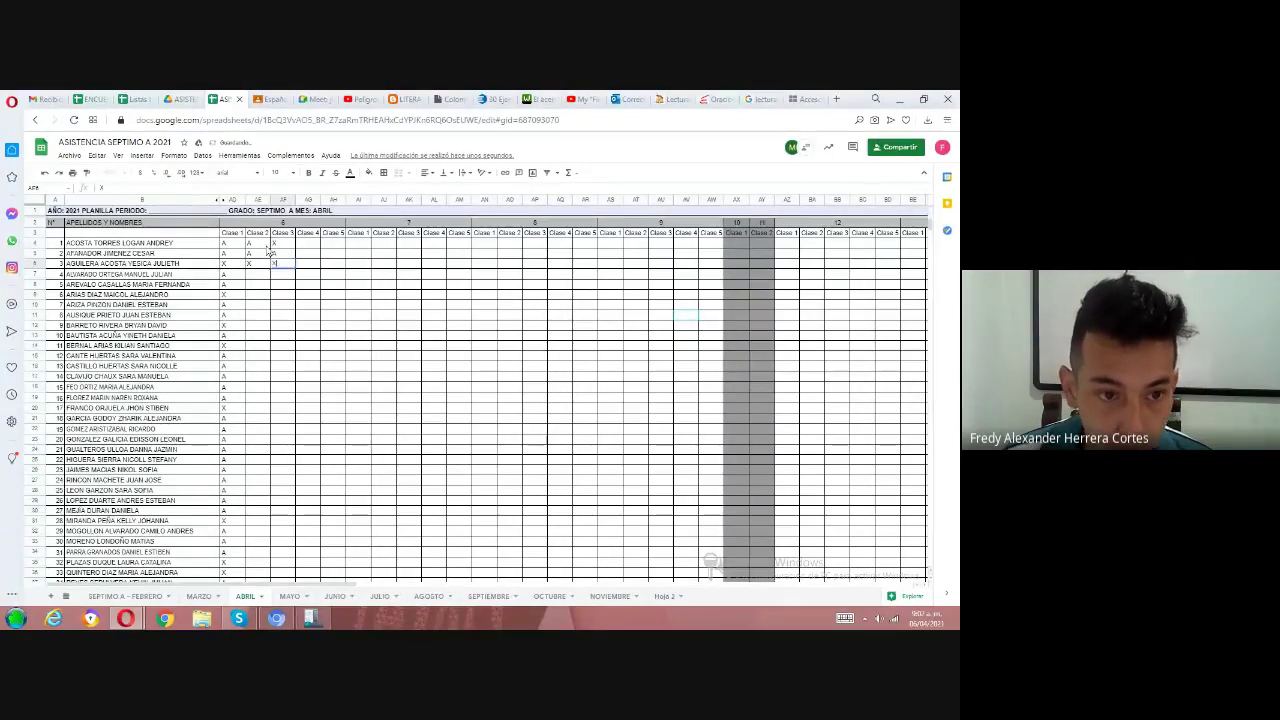
type("X")
key("Return")
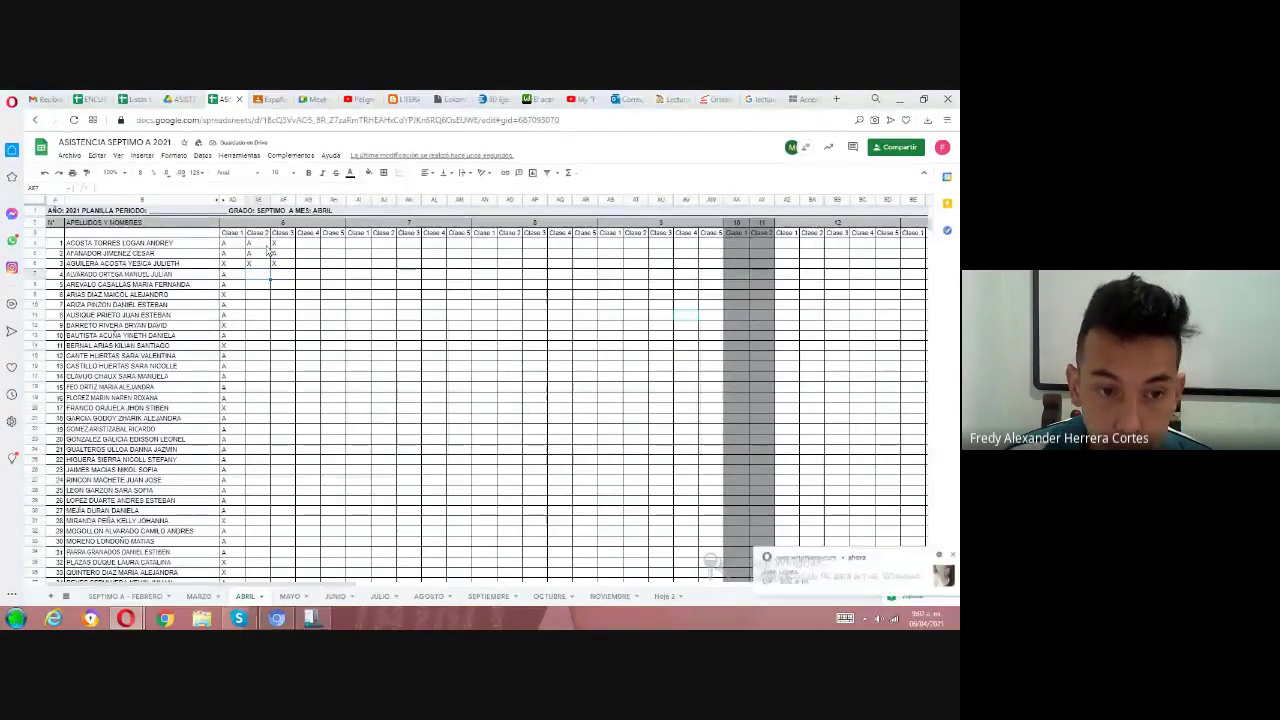
Dismiss the notification, check the participants and chat message in the Google Meet call, and return to the attendance spreadsheet
left_click(941, 557)
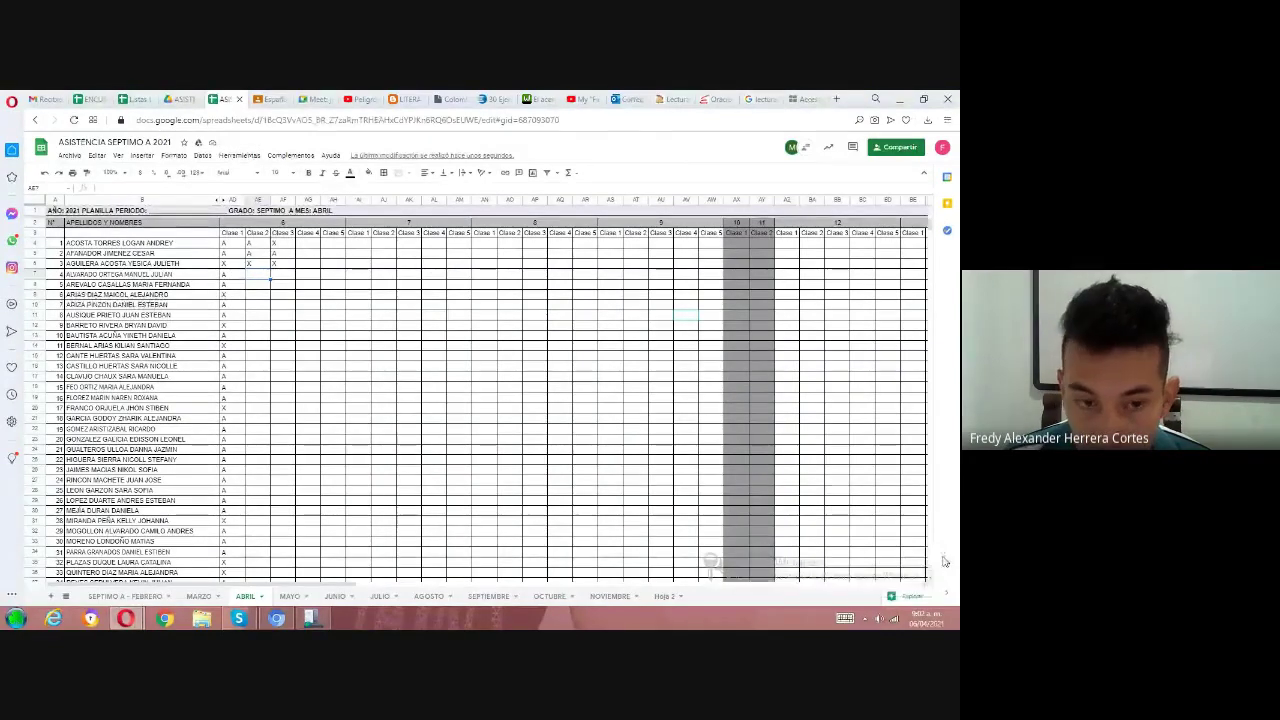
left_click(316, 99)
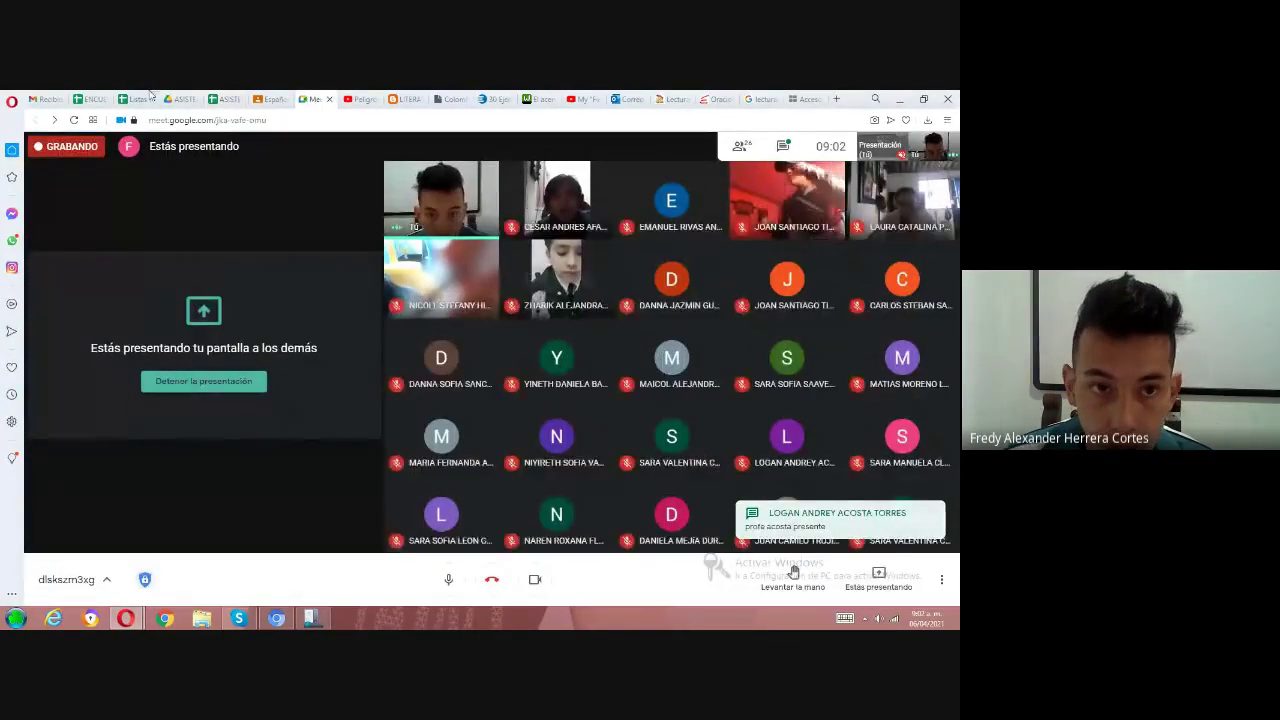
left_click(268, 100)
left_click(224, 100)
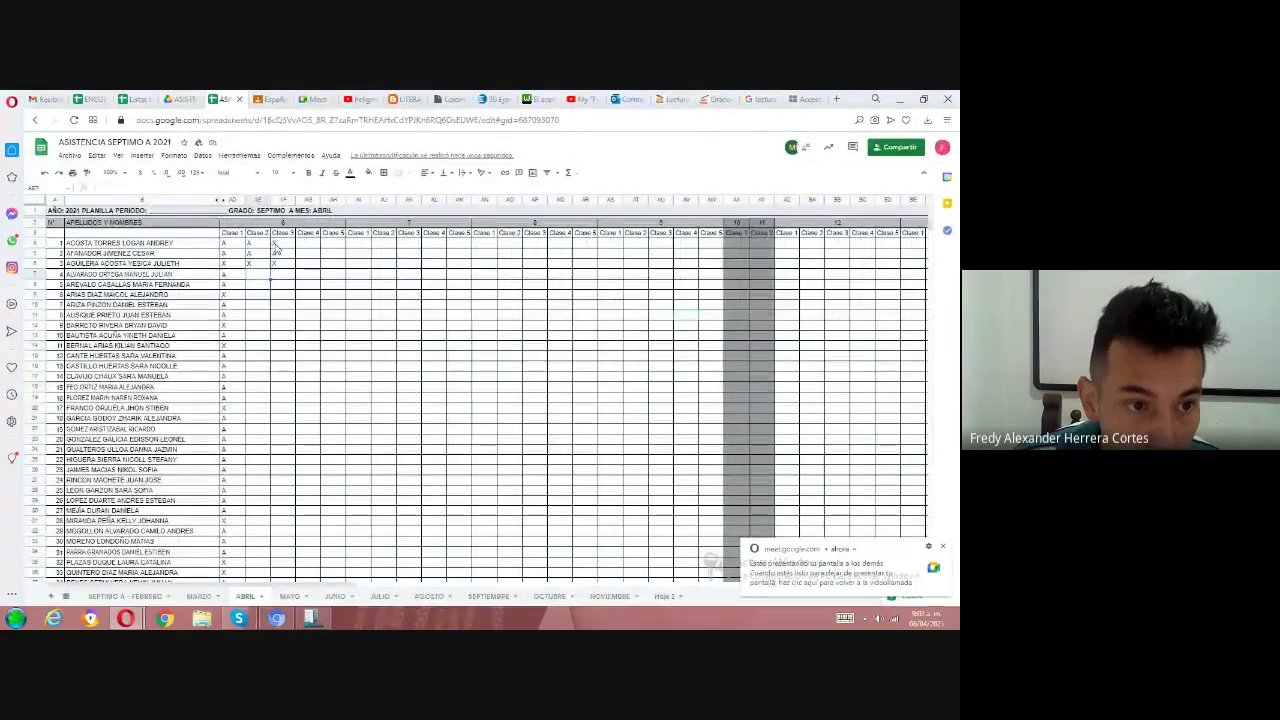
Under day 6, change student 1's Clase 3 mark to A and enter X for student 4 in Clase 2 and Clase 3
type("A")
key("Return")
type("X")
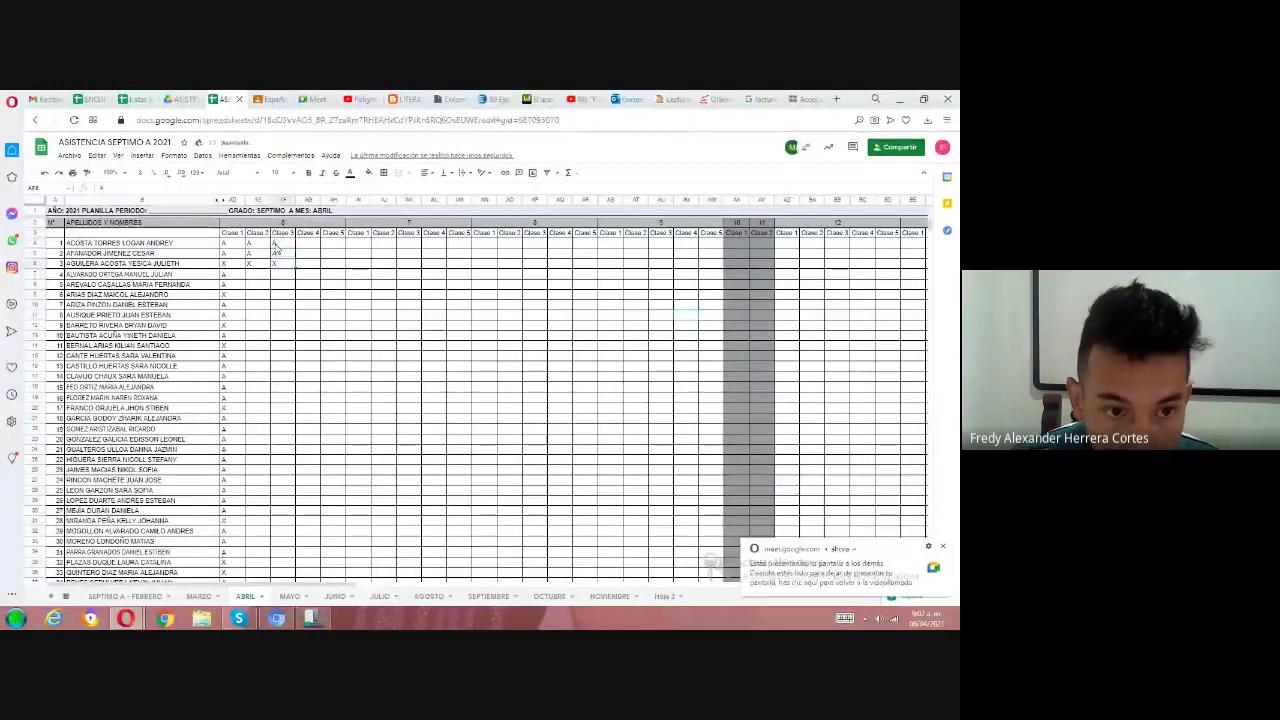
key("Return")
type("X")
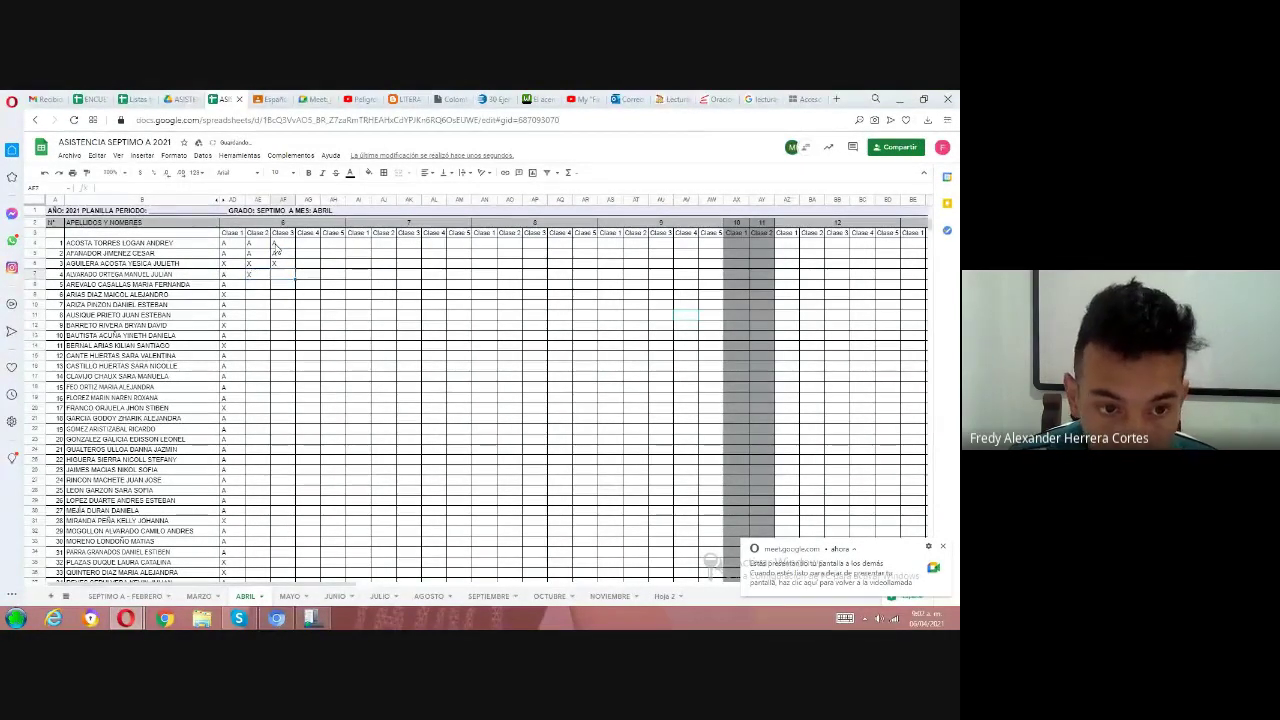
key("Return")
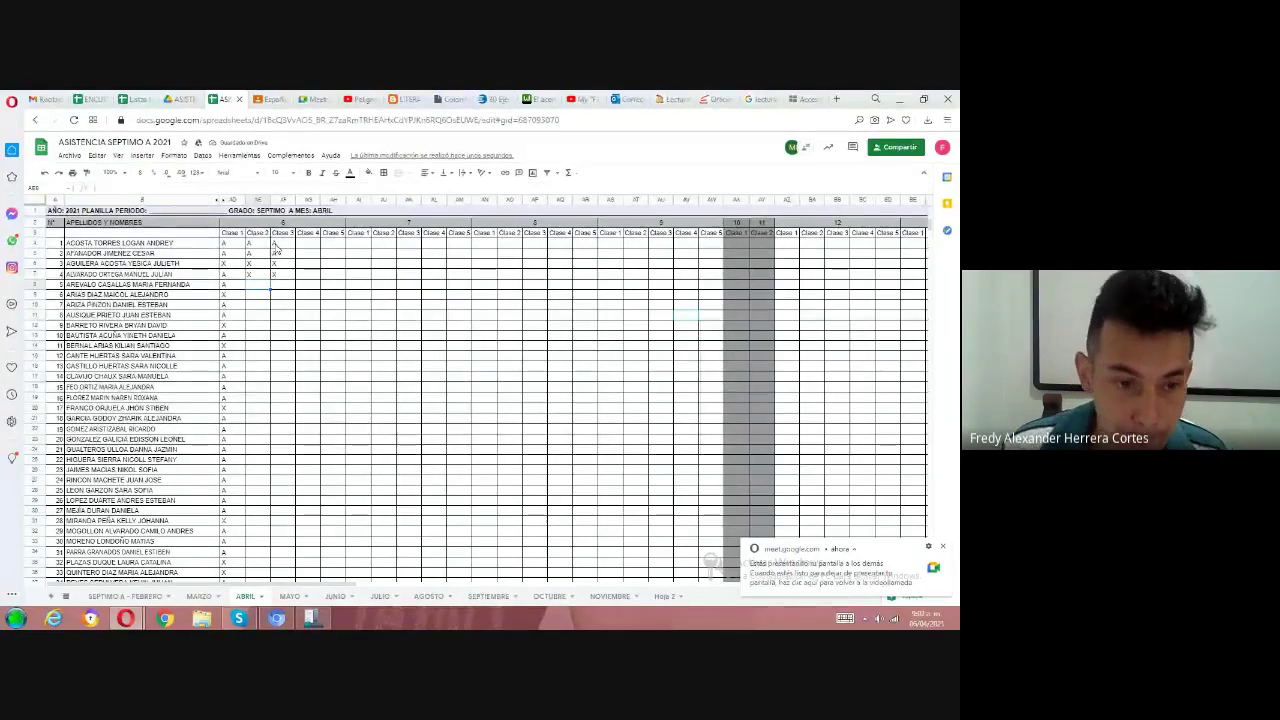
Enter A for students 5 and 6 in day 6's Clase 2 and Clase 3 columns
type("A")
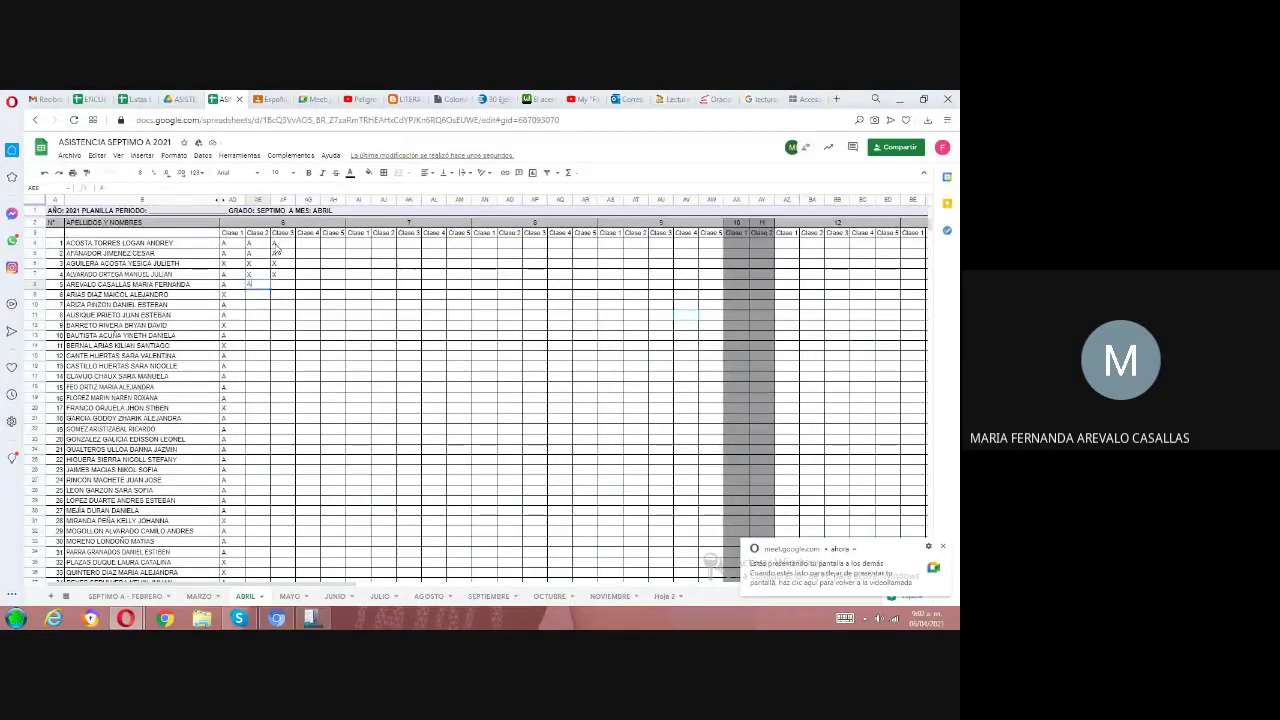
key("Tab")
type("A")
key("Return")
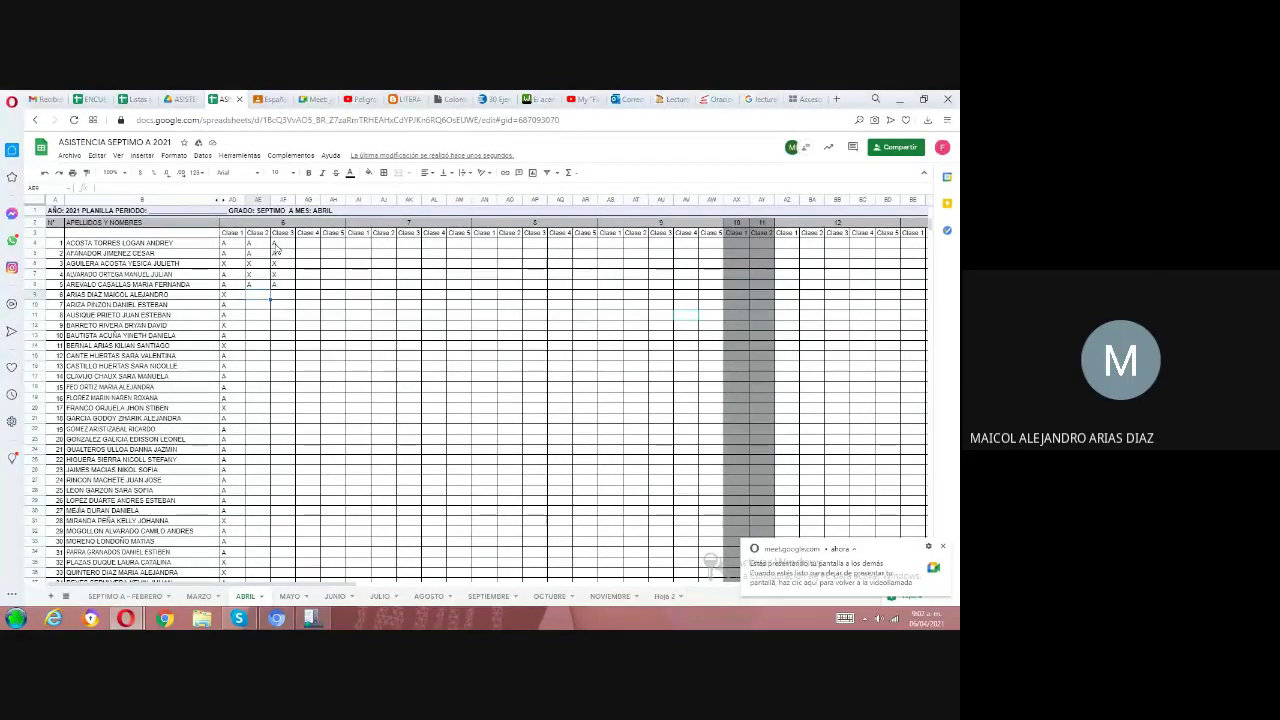
type("A")
key("Tab")
type("A")
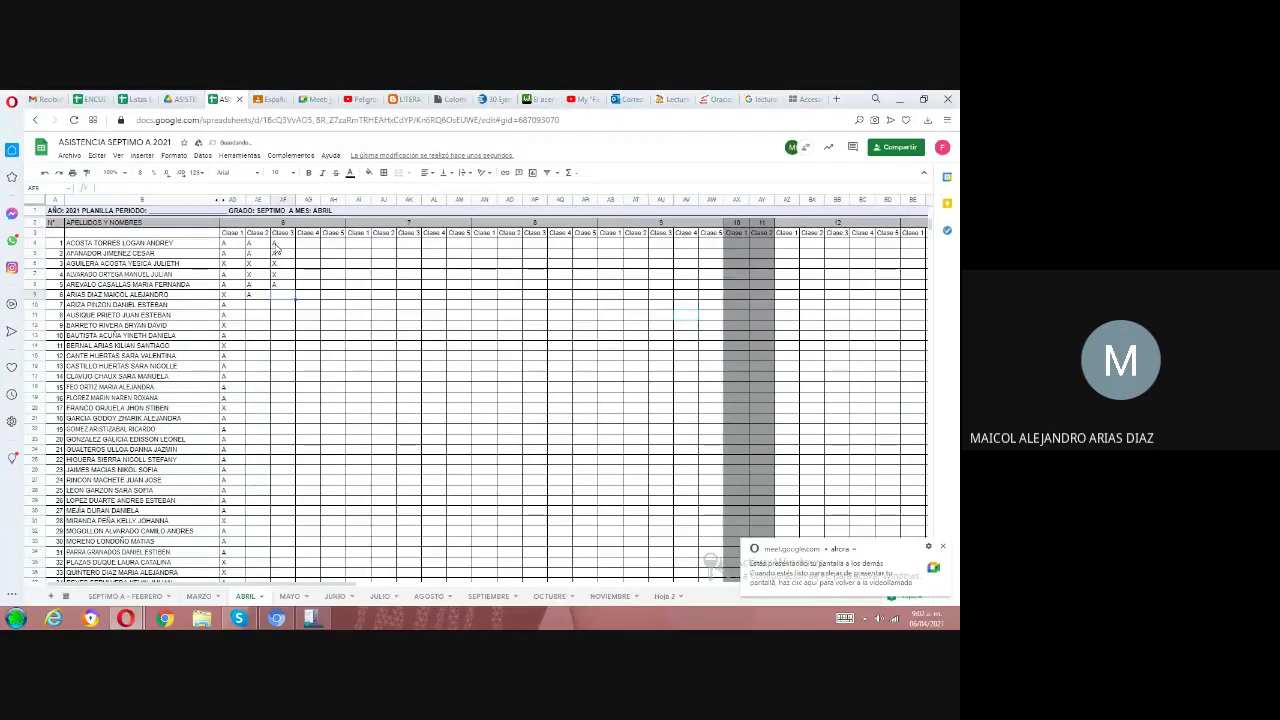
key("Return")
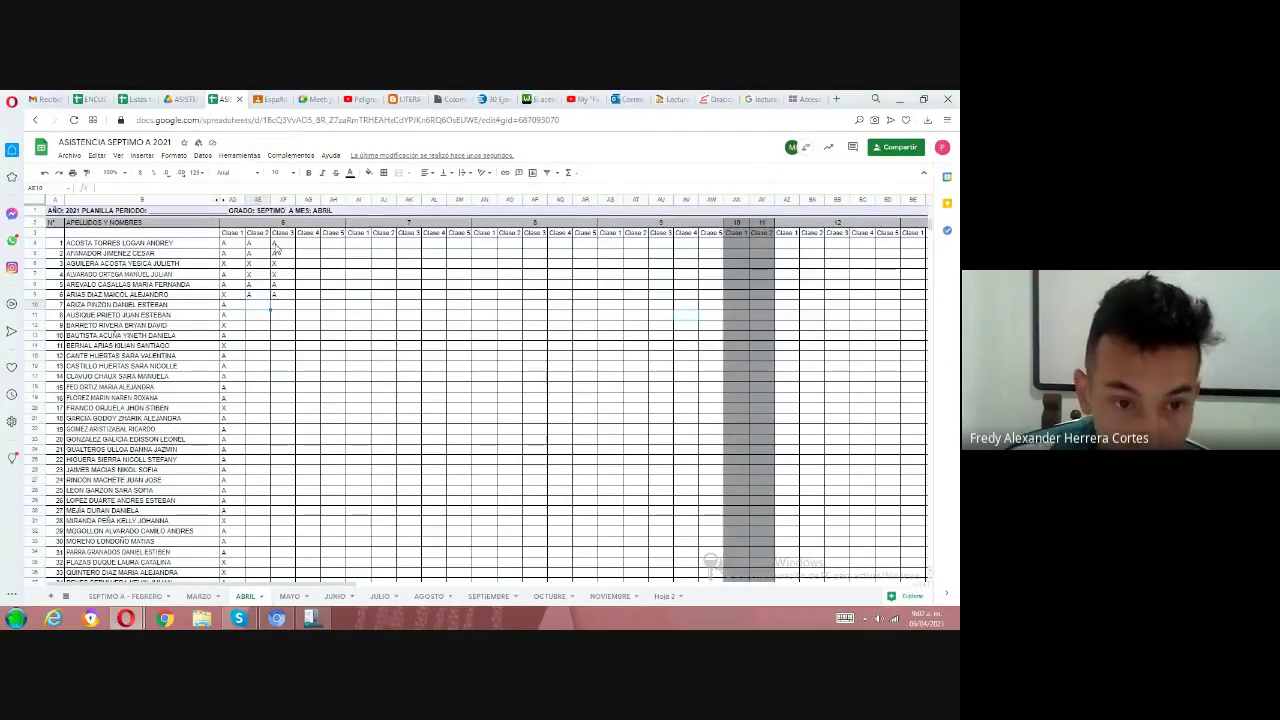
Enter X for students 7, 8 and 9 in day 6's Clase 2 and Clase 3 columns
type("X")
key("Return")
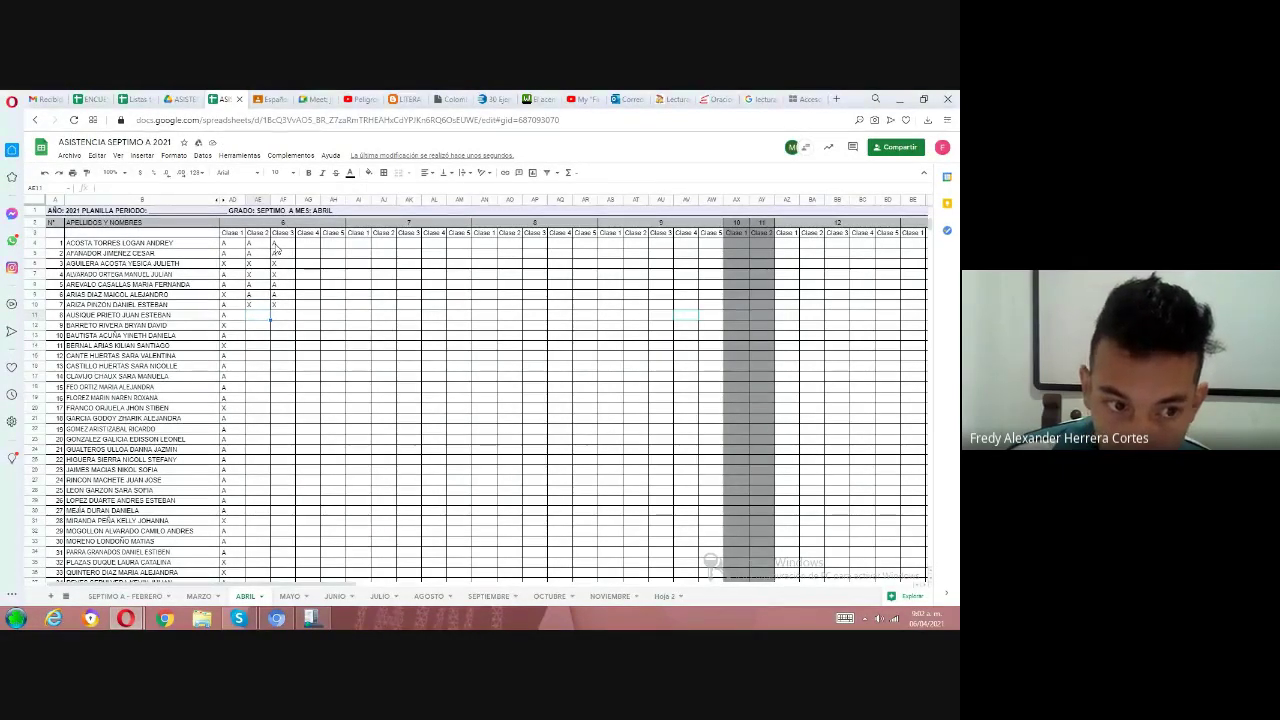
type("X")
key("Tab")
type("X")
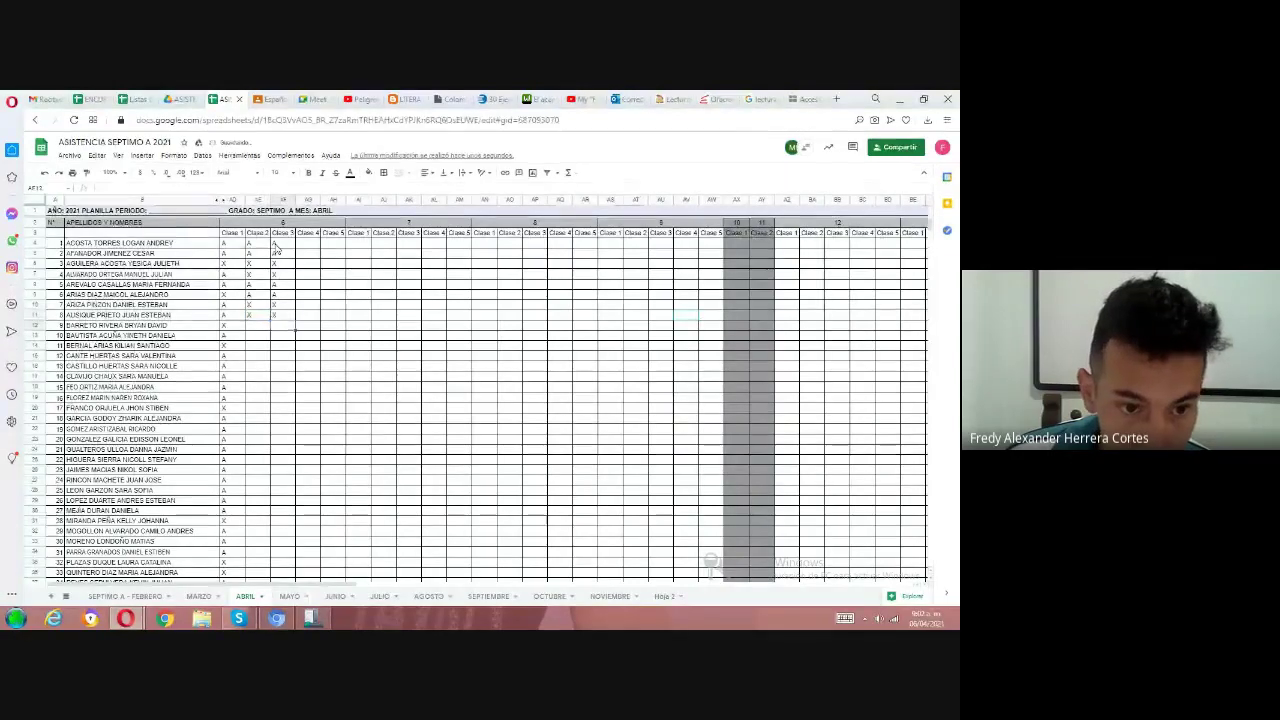
key("Return")
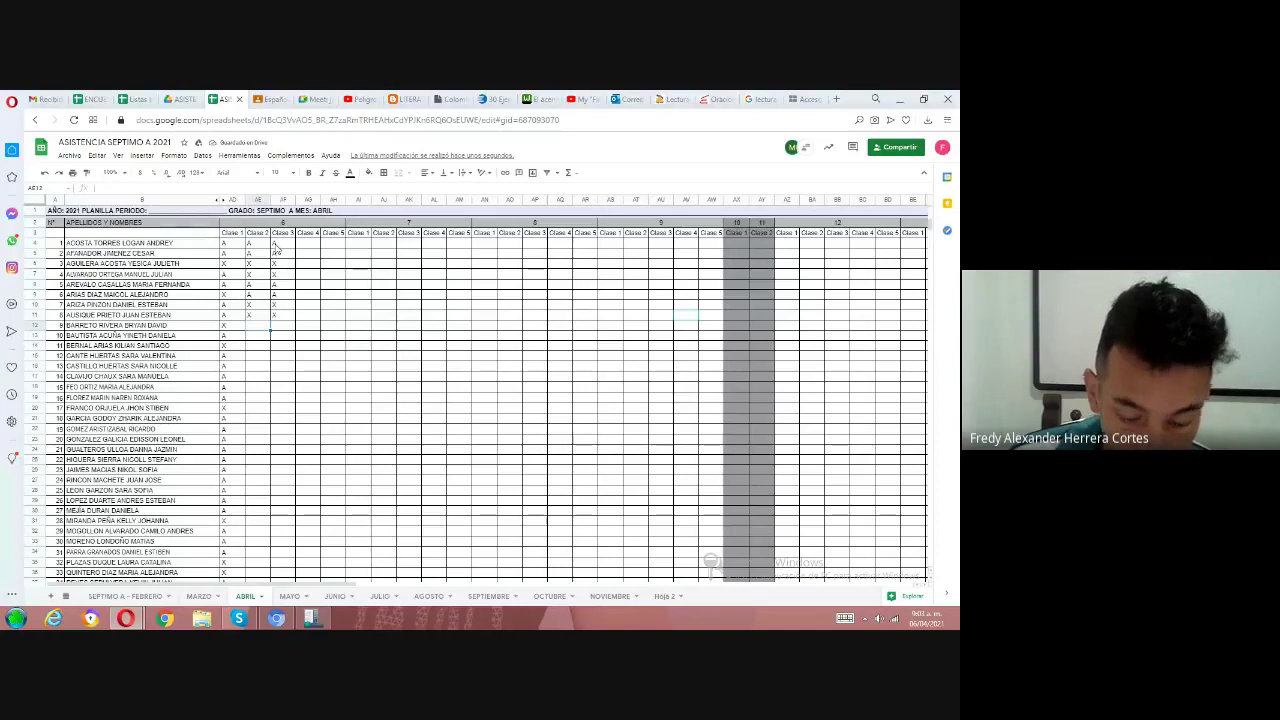
type("X")
key("Tab")
type("X")
key("Return")
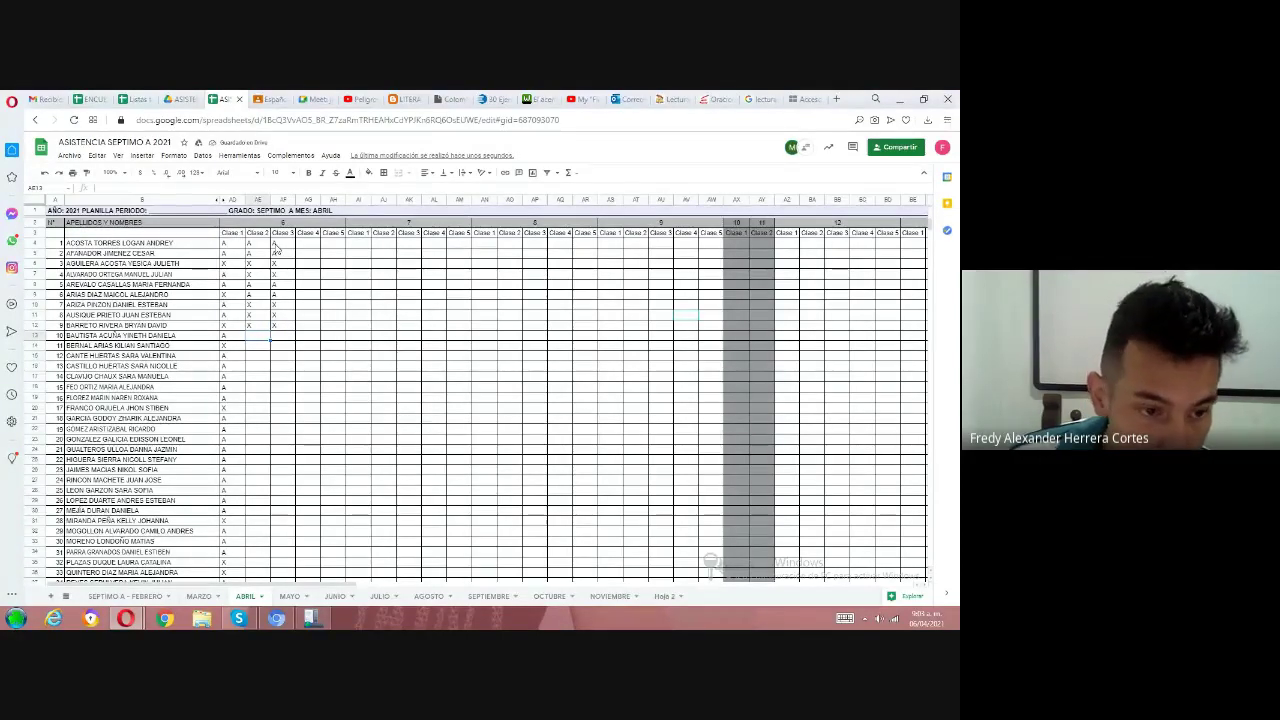
Record day 6's Clase 2 and Clase 3 attendance as A for student 10 and X for student 11
type("A")
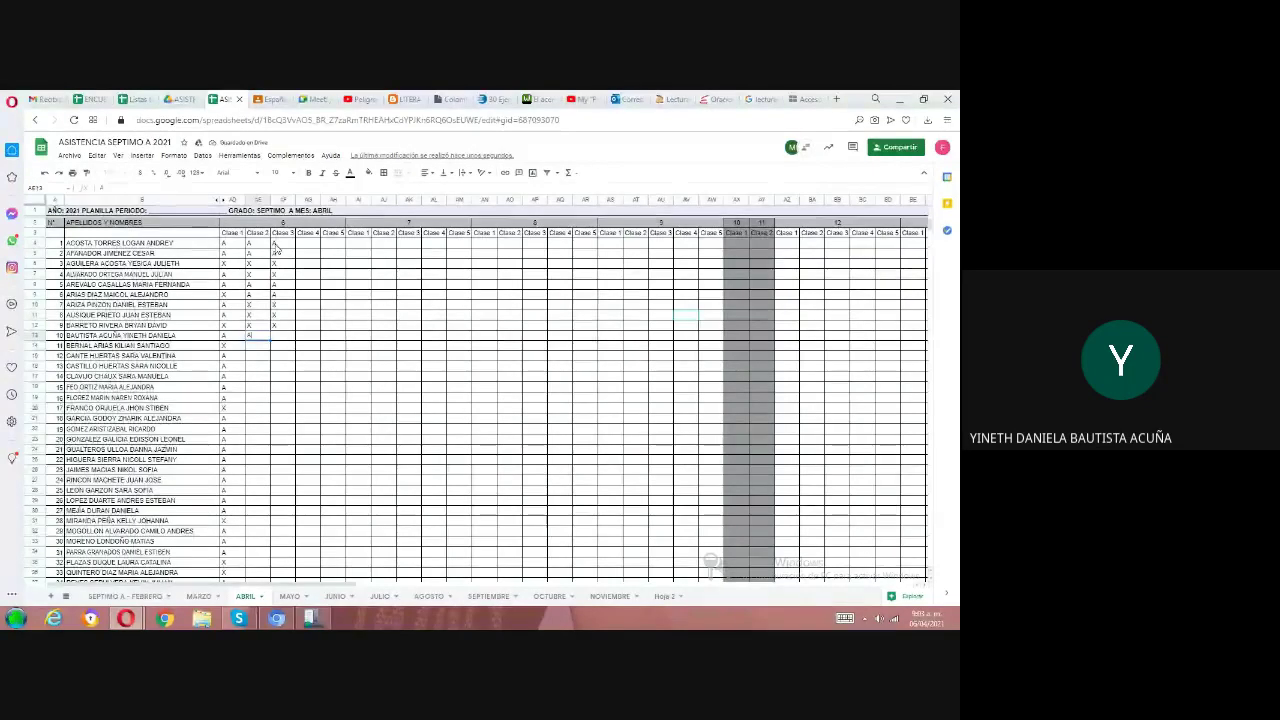
key("Tab")
type("A")
key("Return")
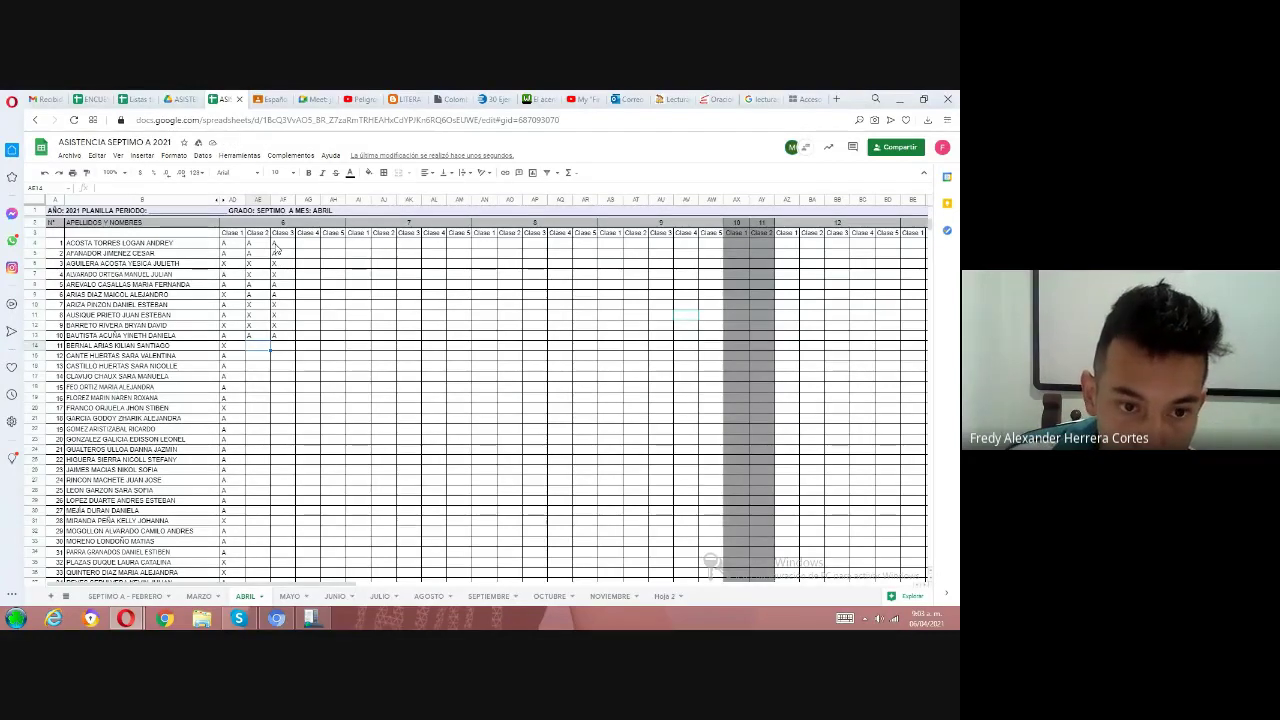
type("X")
key("Tab")
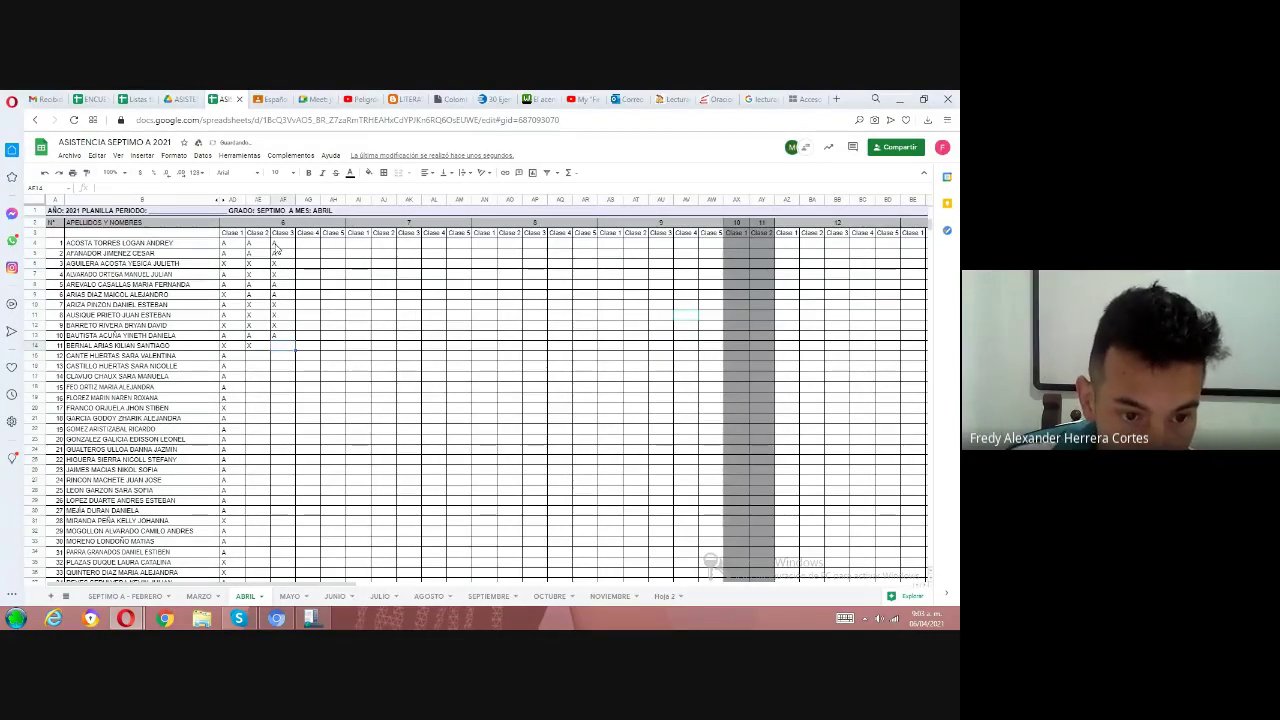
type("X")
key("Return")
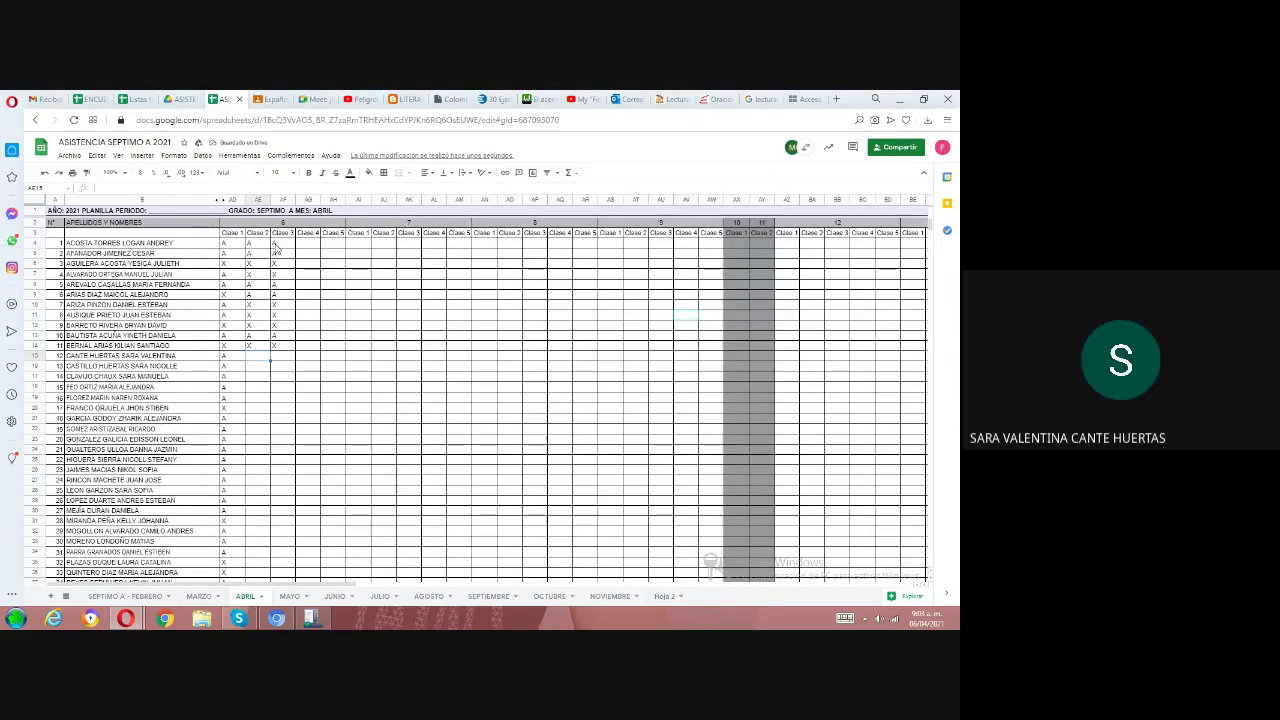
Record day 6's Clase 2 and Clase 3 attendance as A for student 12 and X for student 13
type("A")
key("Tab")
type("A")
key("Return")
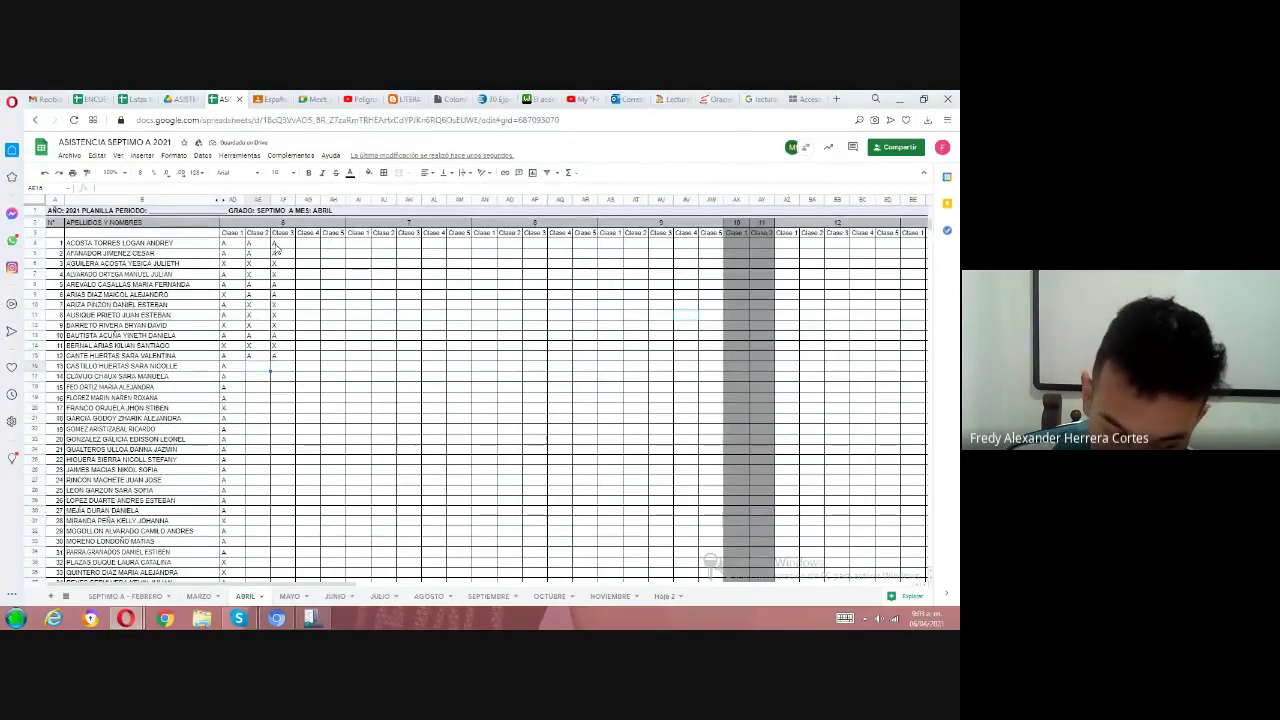
type("X")
key("Tab")
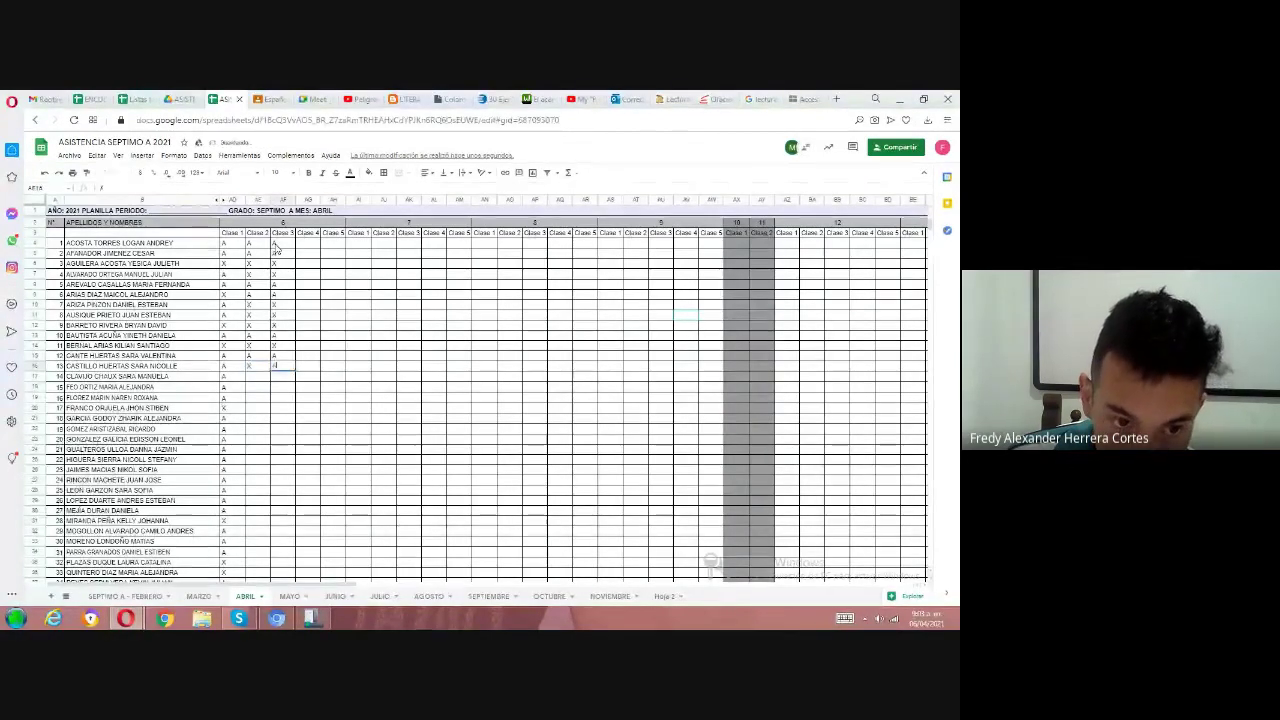
type("X")
key("Return")
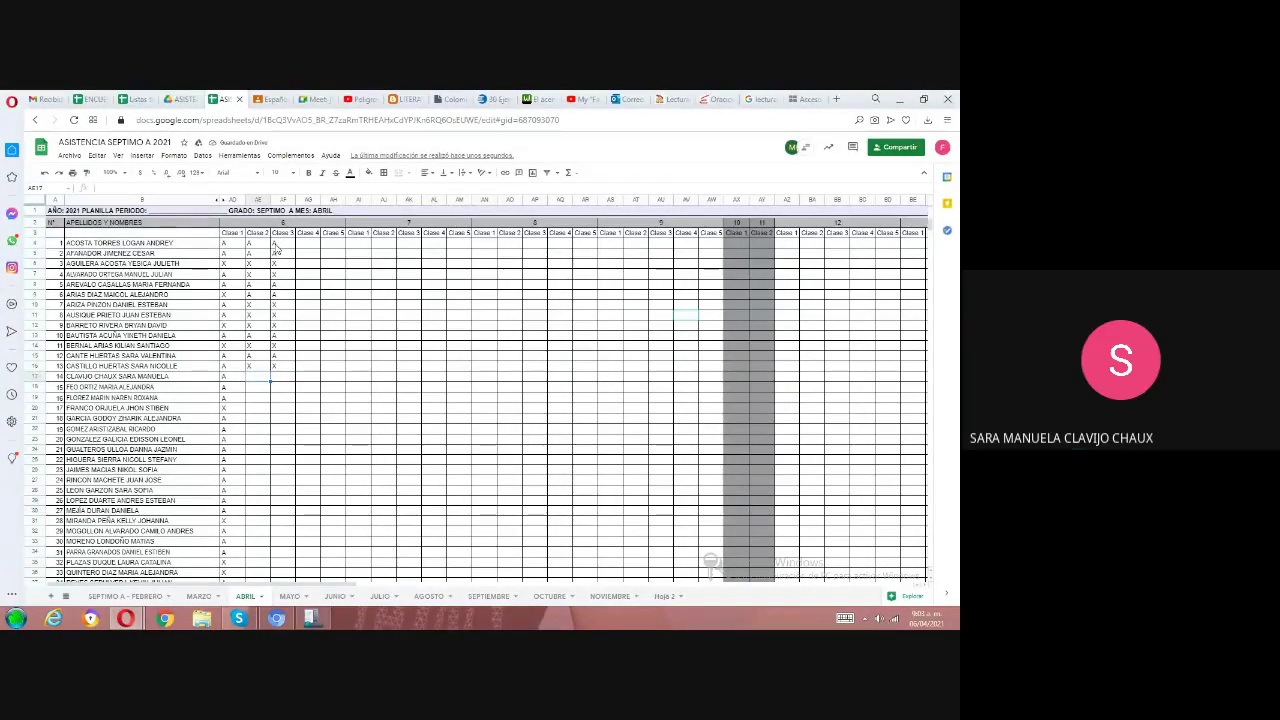
Record day 6's Clase 2 and Clase 3 attendance as A for student 14 and X for student 15
type("A")
key("Tab")
type("A")
key("Return")
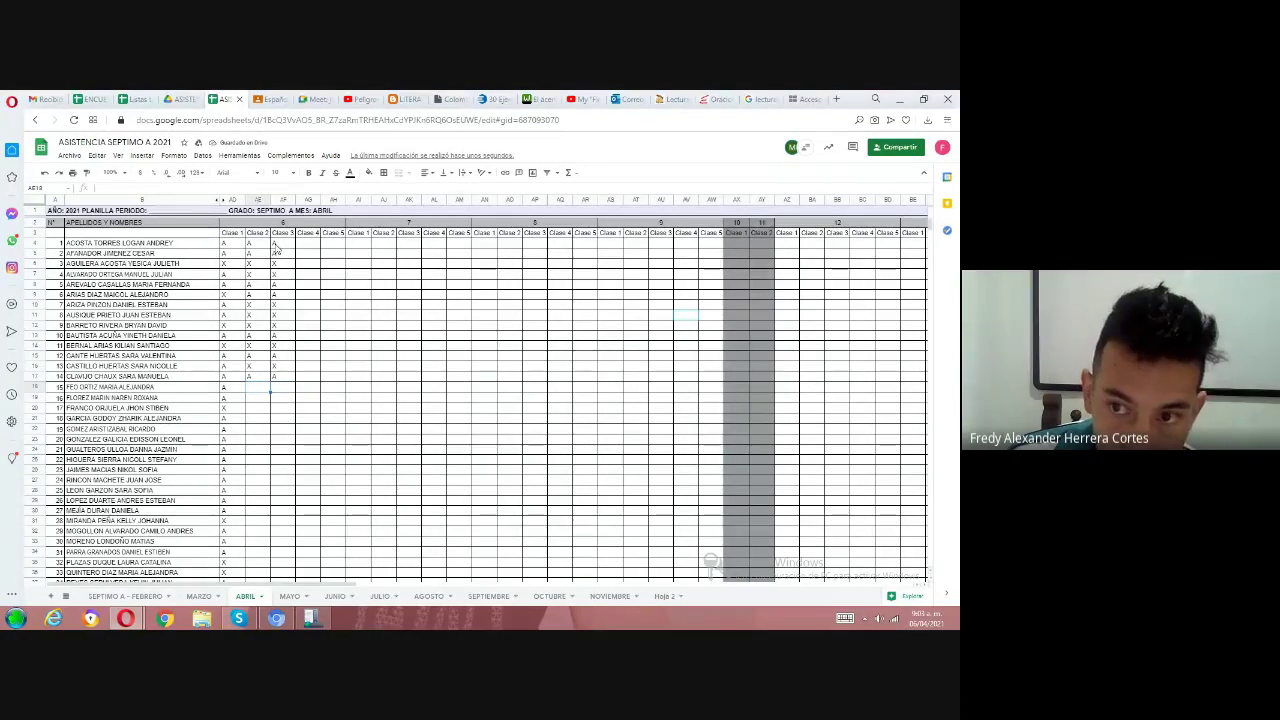
type("A")
key("Tab")
type("X")
key("Return")
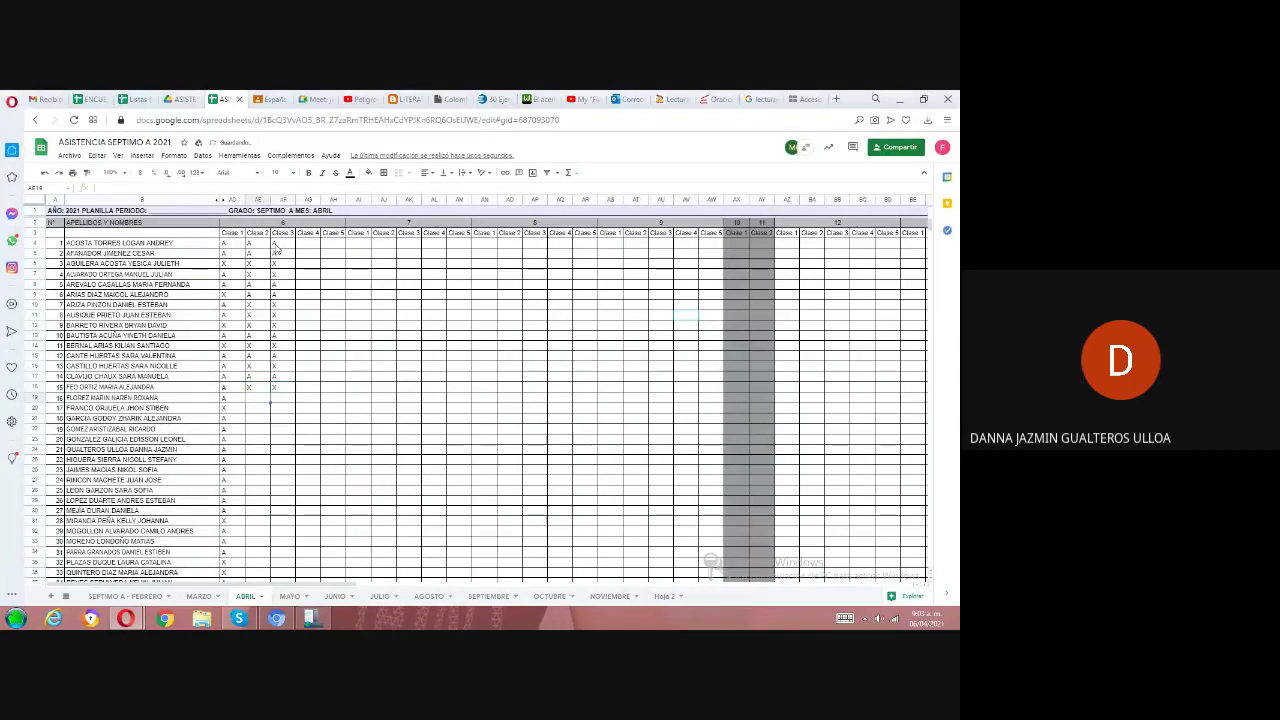
key("Up")
key("Down")
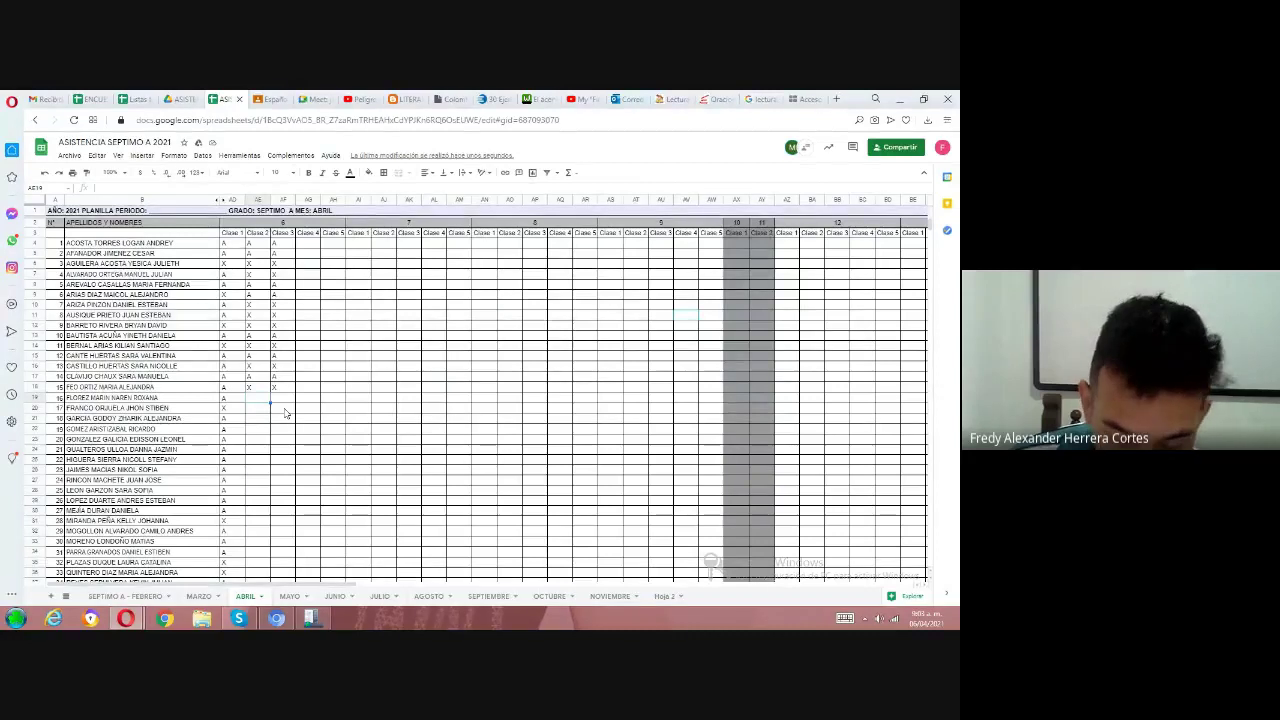
Record day 6's Clase 2 and Clase 3 attendance as A for student 16 and X for student 17
type("A")
key("Tab")
type("A")
key("Return")
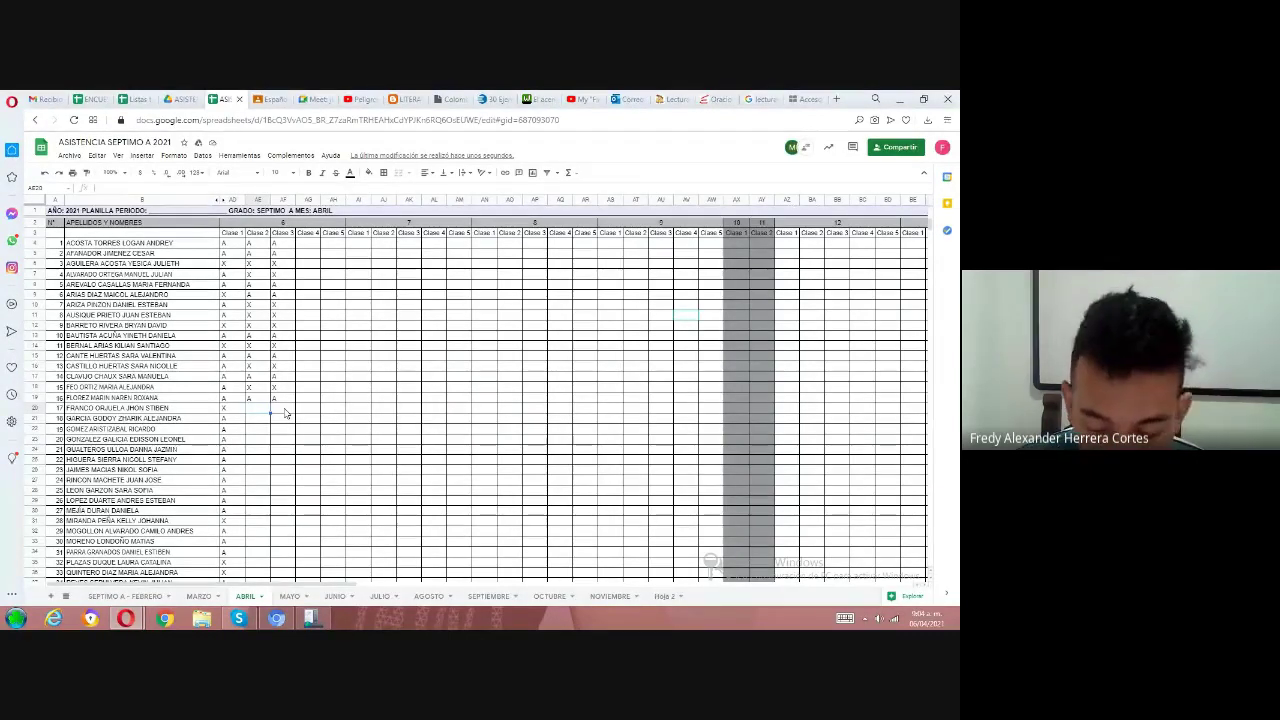
type("X")
key("Tab")
type("X")
key("Return")
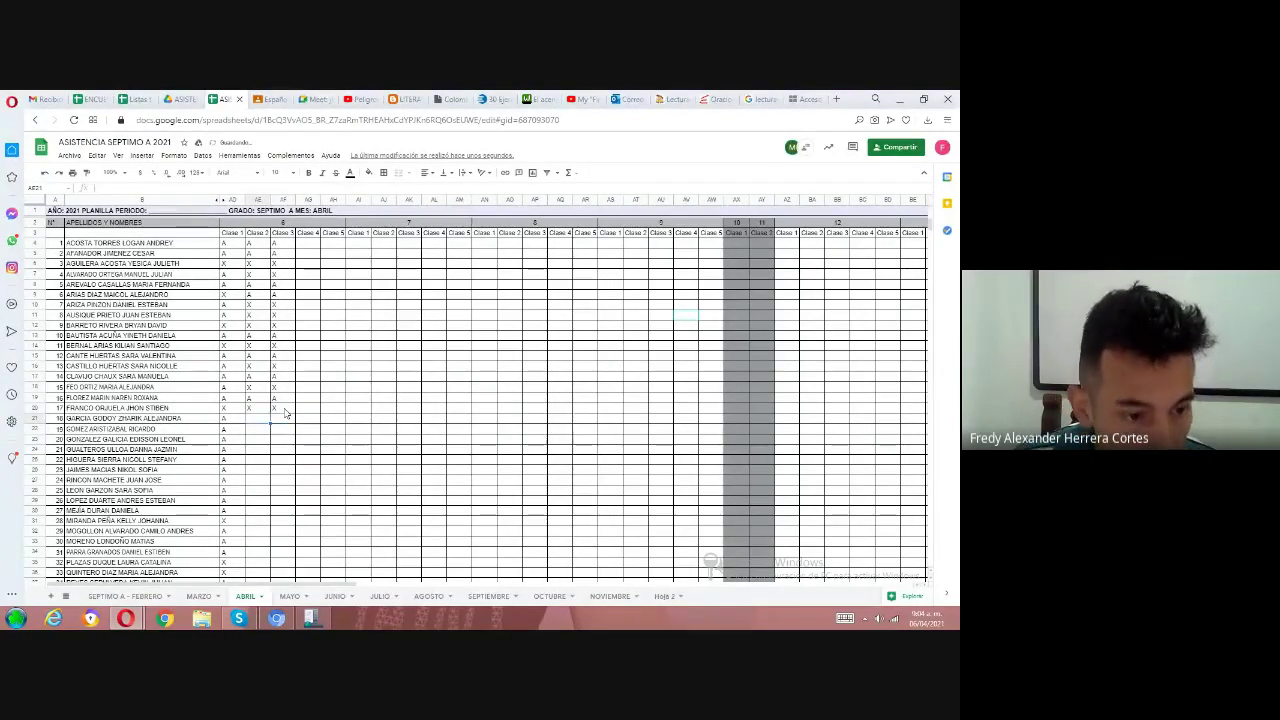
Record day 6's Clase 2 and Clase 3 attendance as A for student 18 and X for student 19
type("A")
key("Tab")
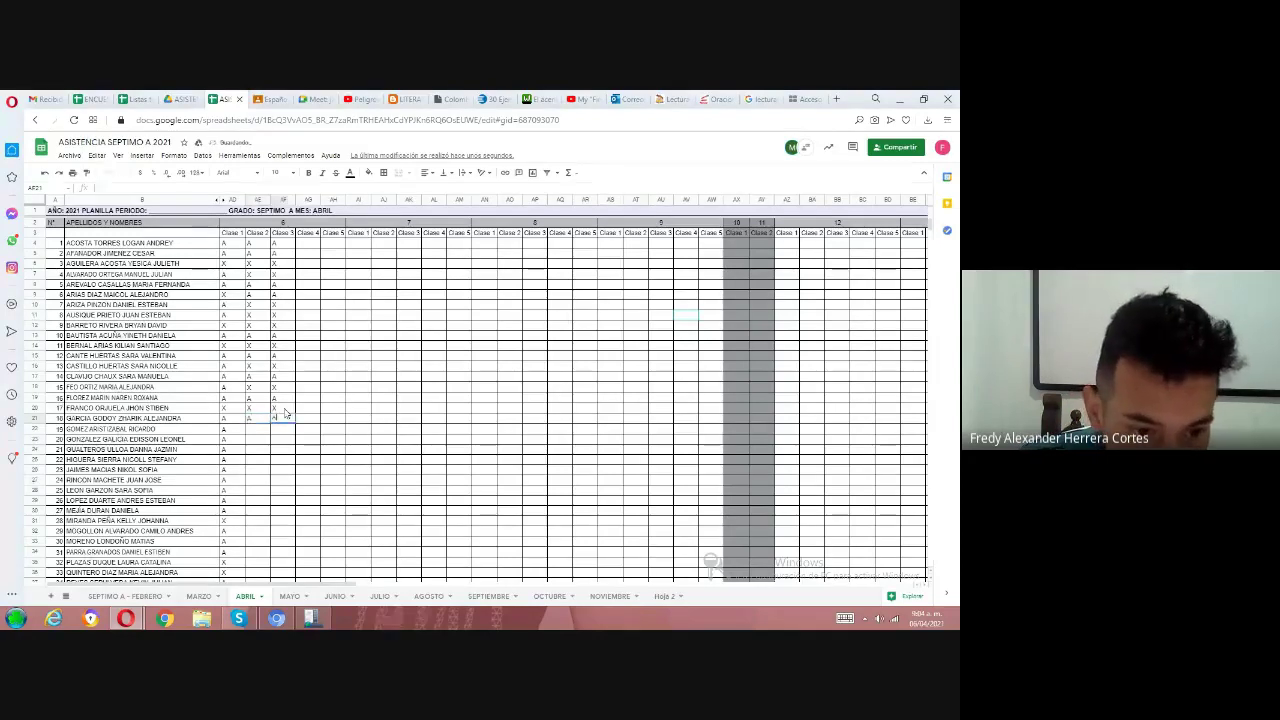
type("A")
key("Return")
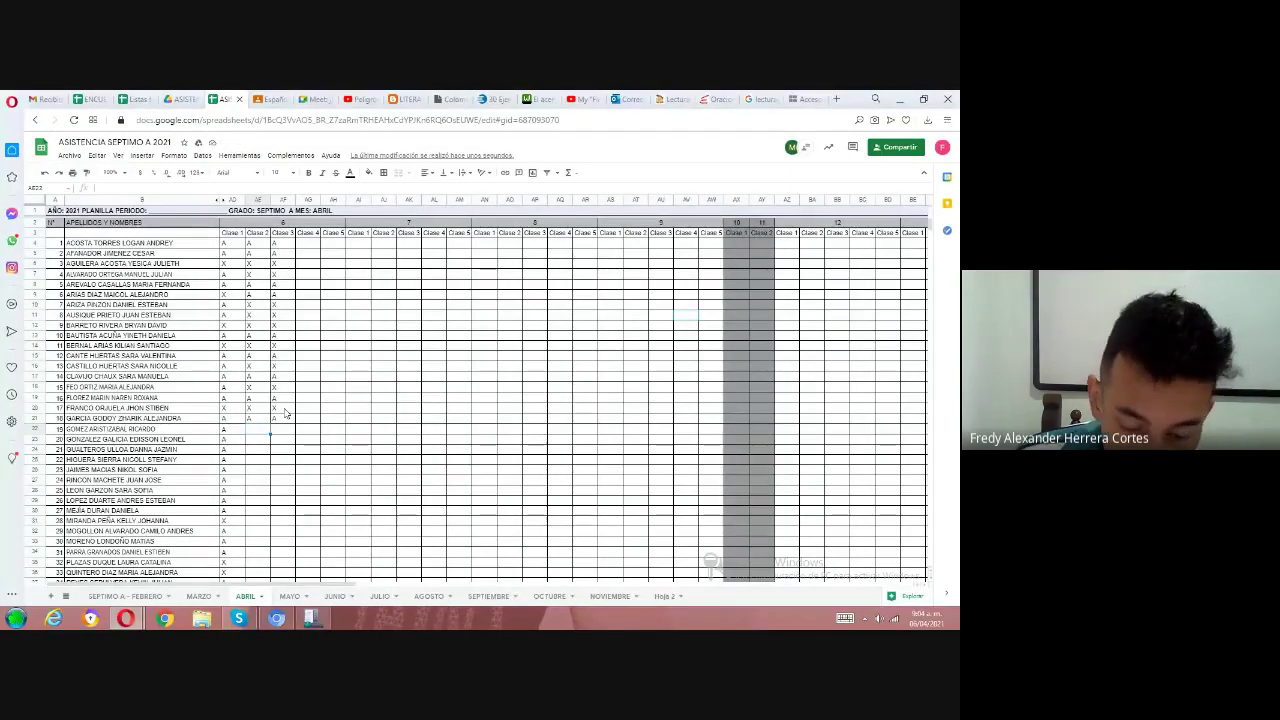
type("X")
key("Tab")
type("X")
key("Return")
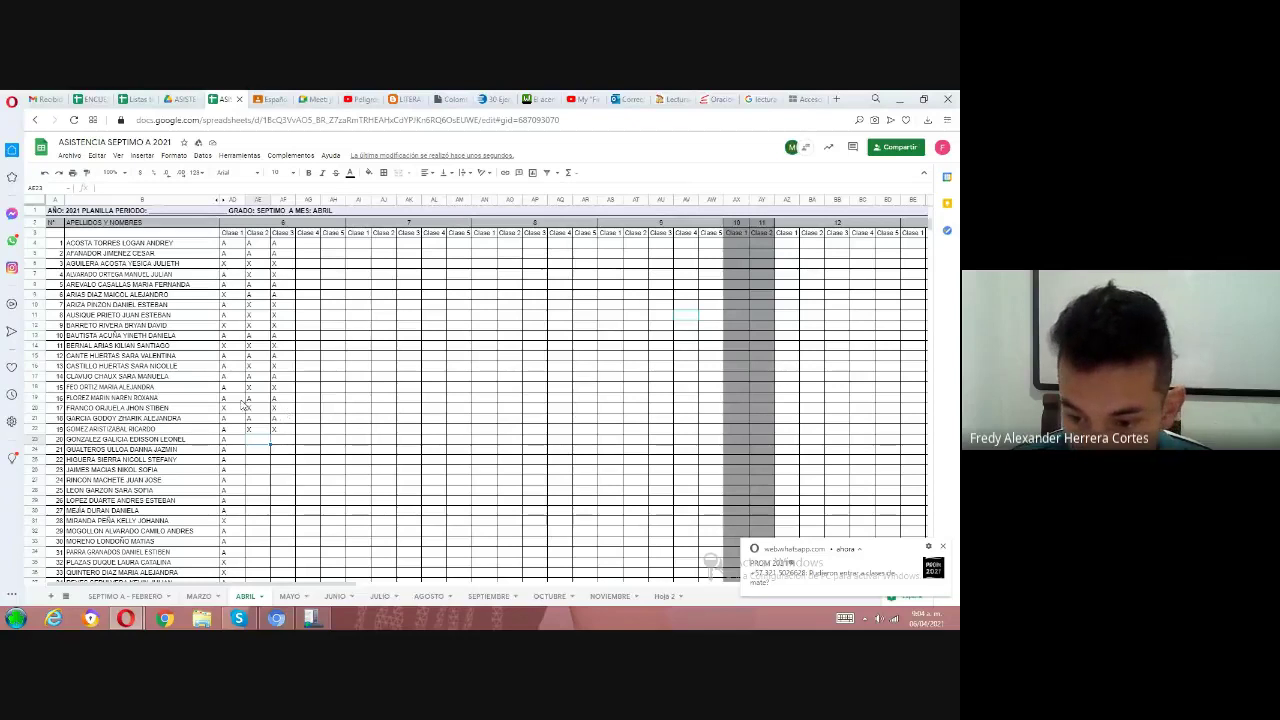
Dismiss the message notification and enter X for student 20 in day 6's Clase 2 and Clase 3 columns
left_click(940, 547)
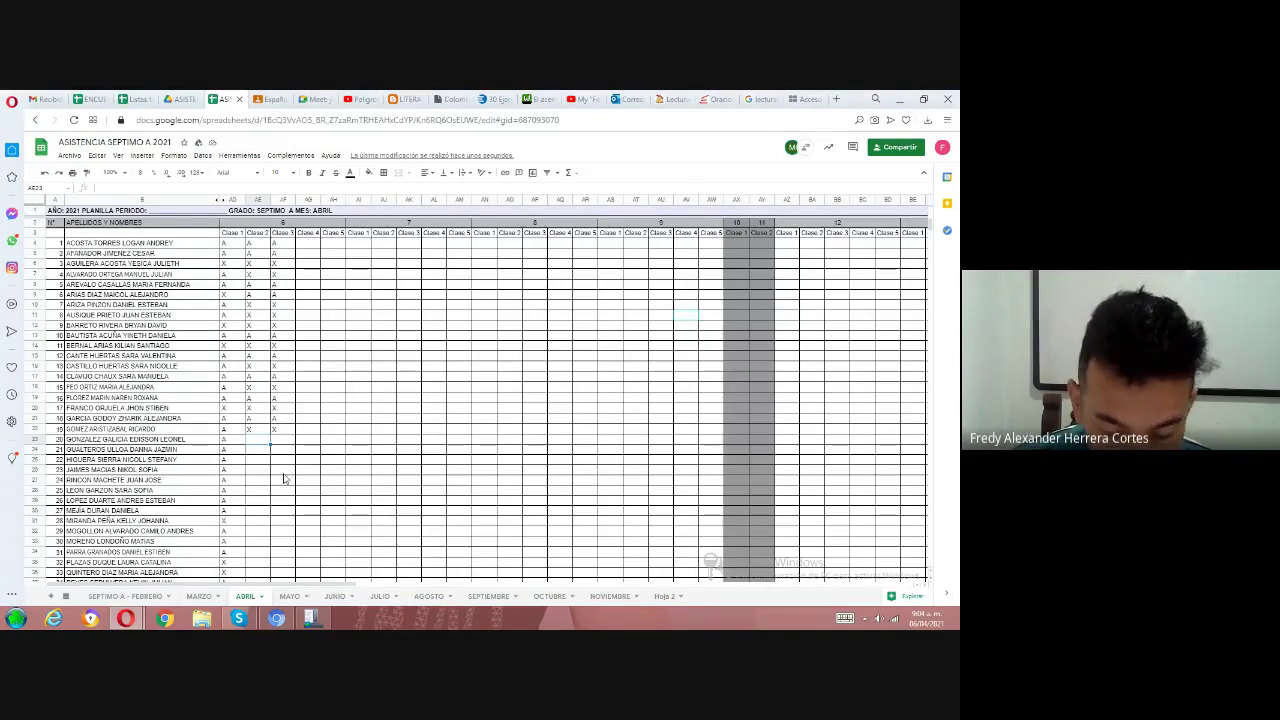
type("X")
key("Tab")
type("X")
key("Return")
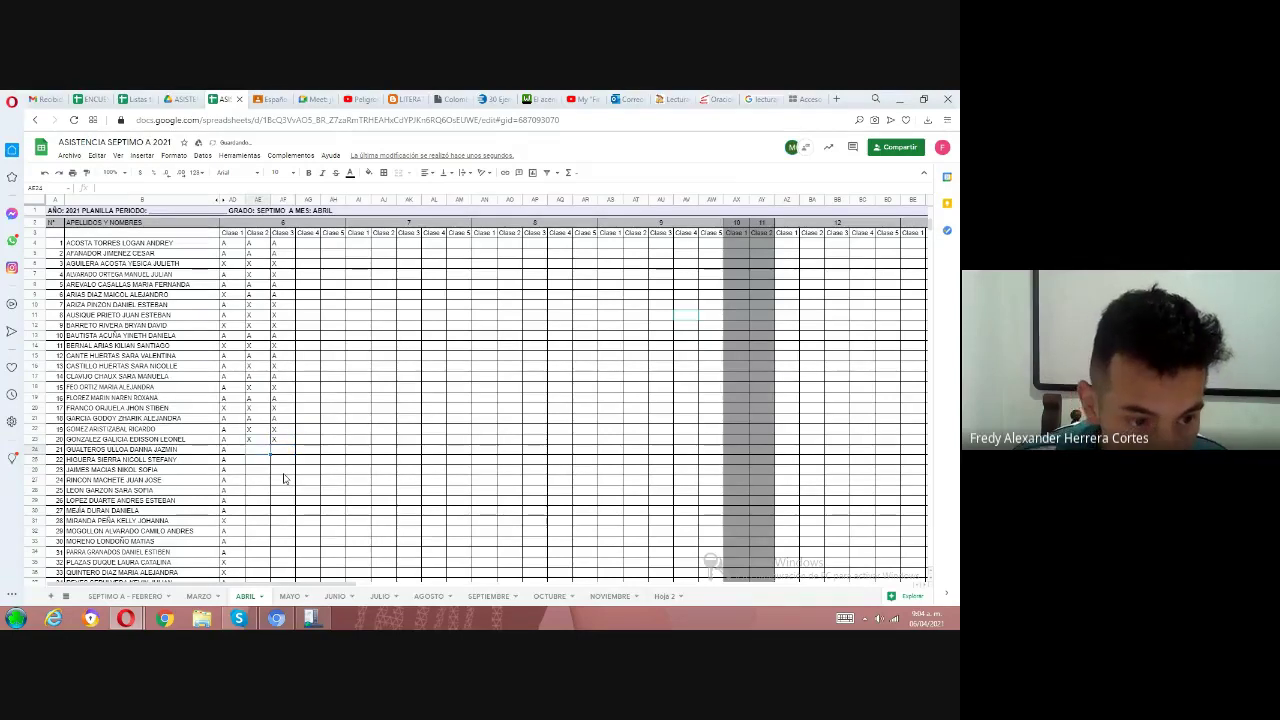
Record day 6's Clase 2 and Clase 3 attendance as A for students 21, 22 and 23
type("A")
key("Tab")
type("A")
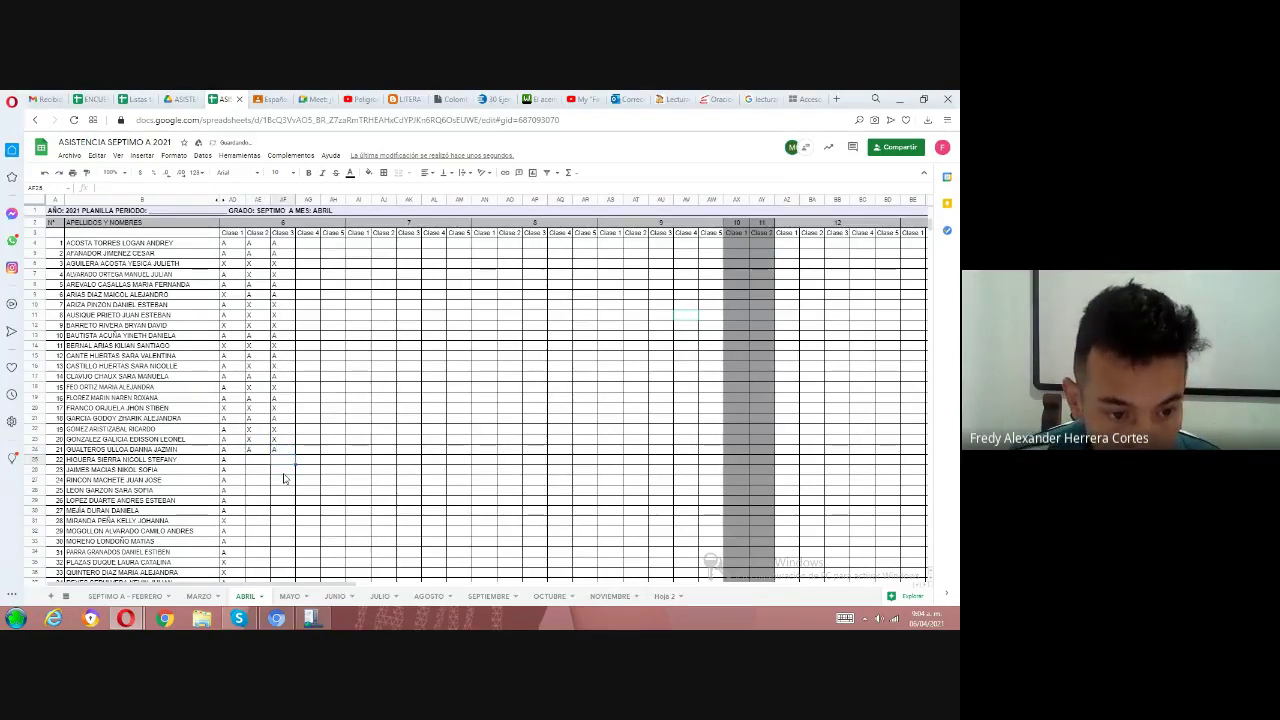
key("Return")
type("A")
key("Tab")
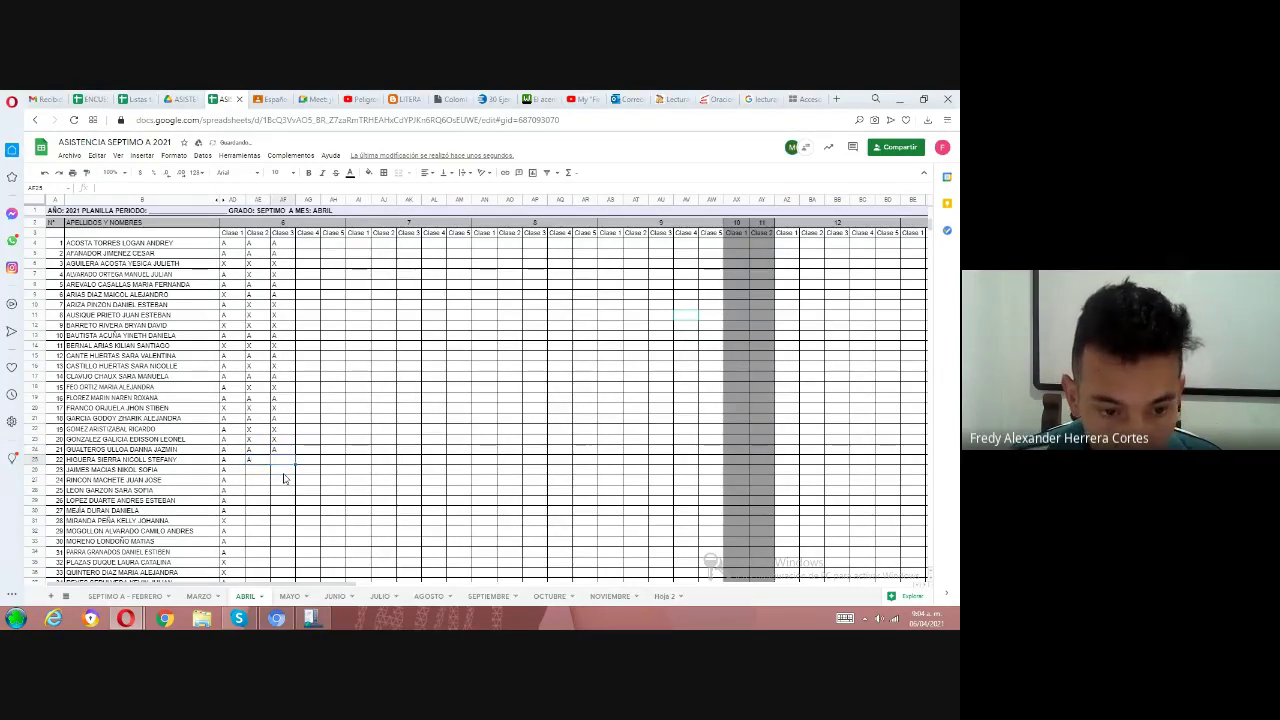
type("A")
key("Return")
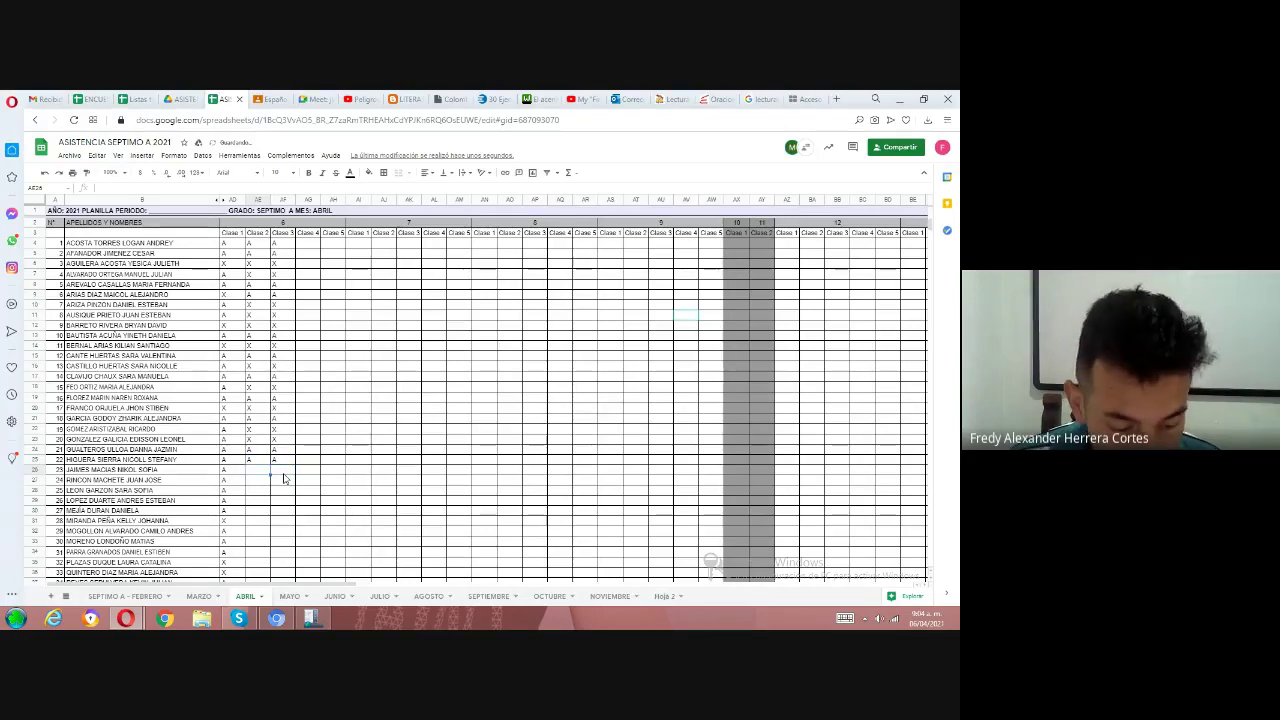
type("A")
key("Tab")
type("A")
key("Return")
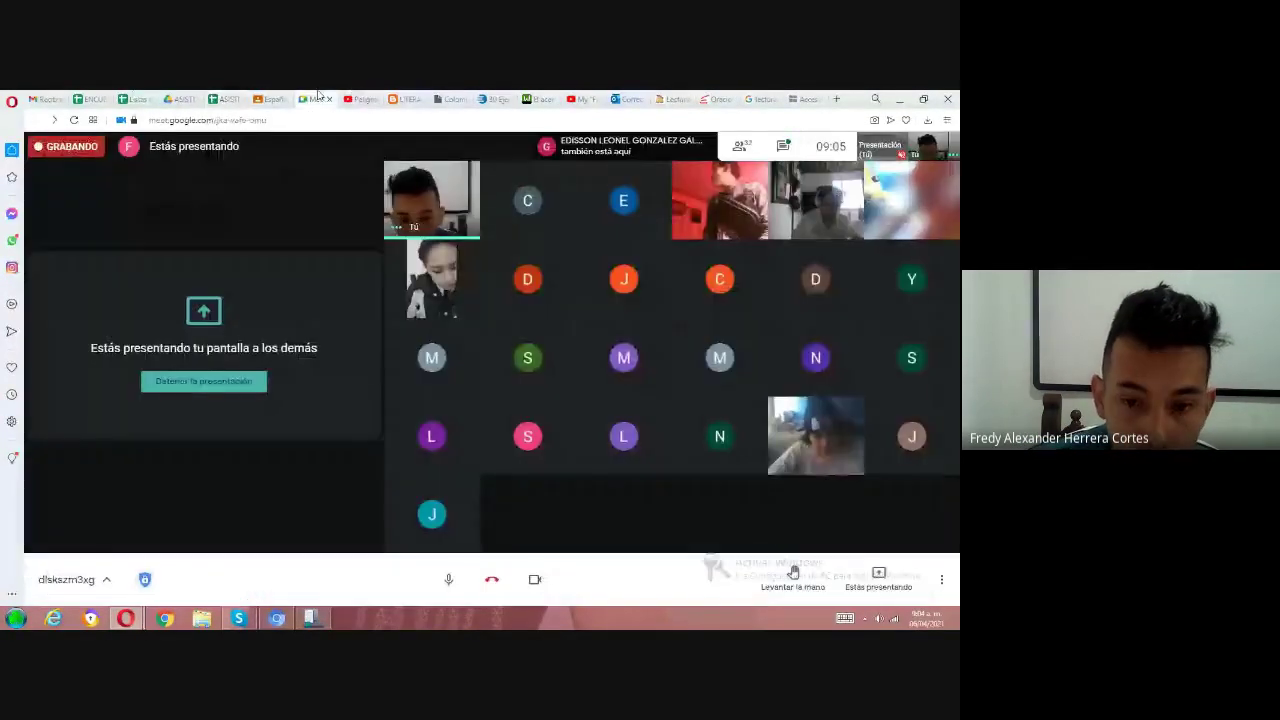
Check the participants in the Google Meet call, return to the attendance sheet and change student 8's day 6 Clase 2 and Clase 3 marks to A
left_click(316, 99)
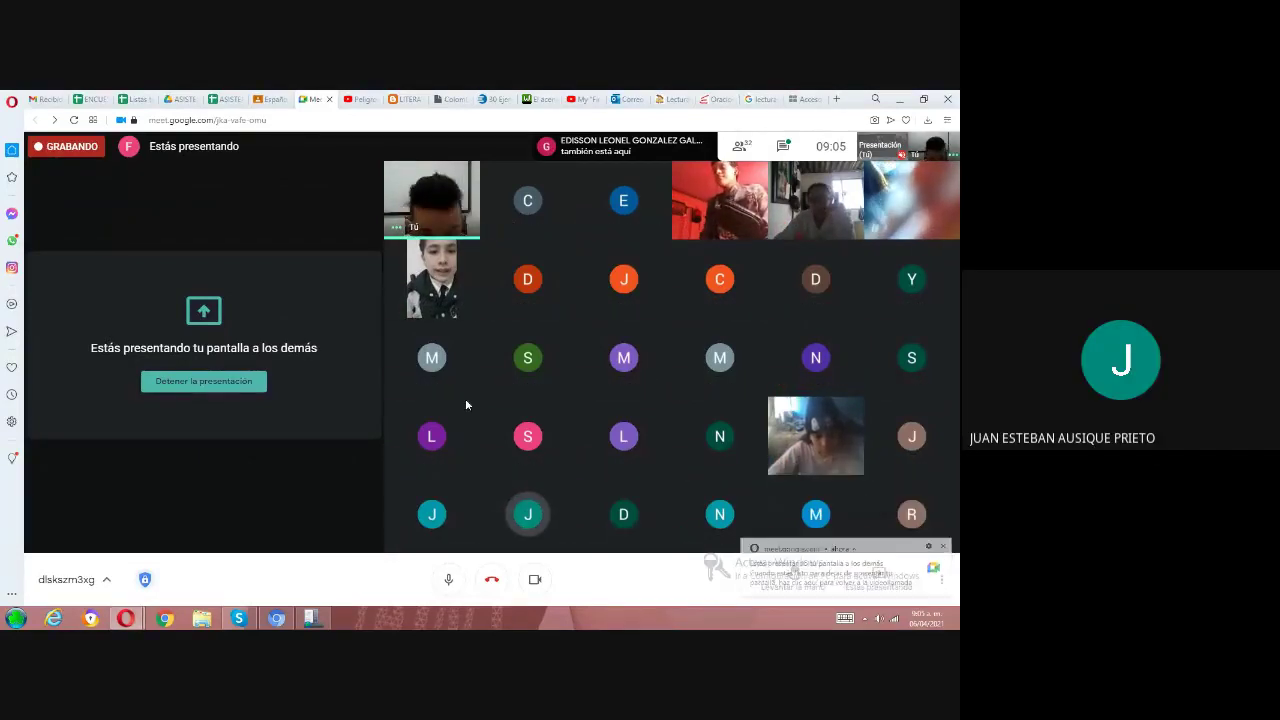
left_click(226, 99)
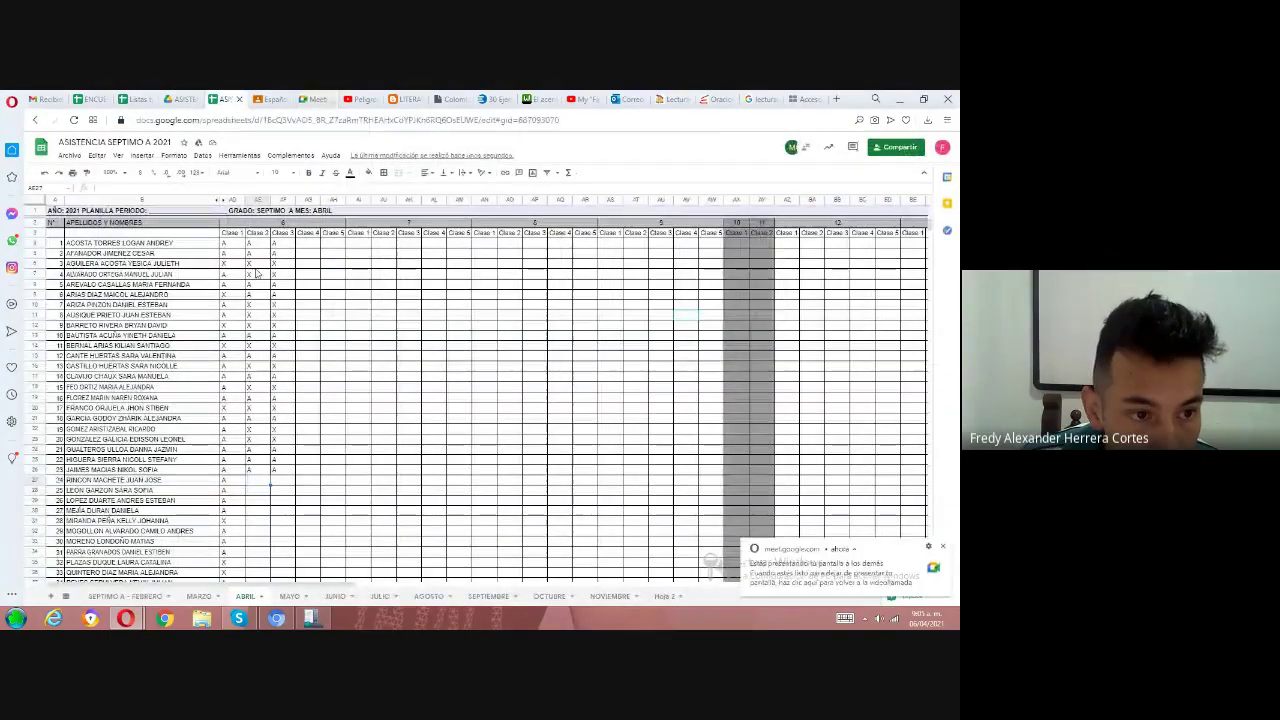
left_click(253, 317)
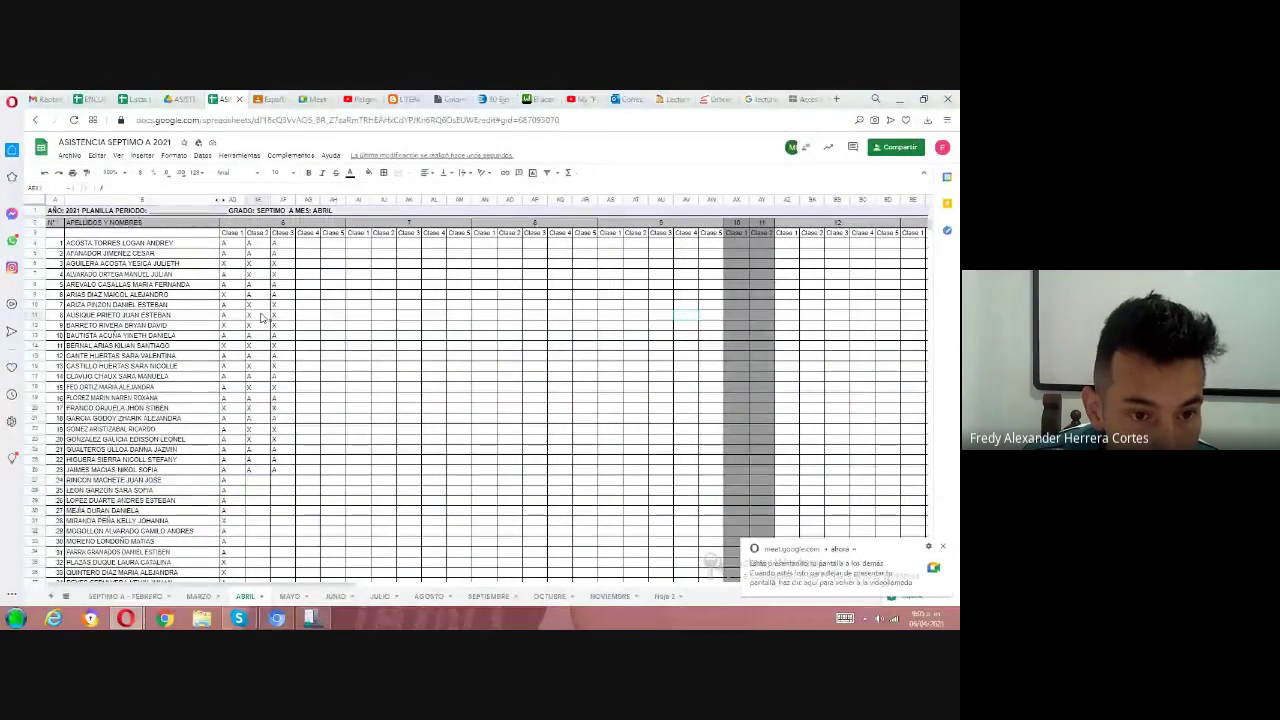
type("A")
key("Tab")
Record day 6's Clase 2 and Clase 3 attendance as X for student 24
key("Down")
key("Down")
key("Down")
key("Down")
key("Down")
key("Down")
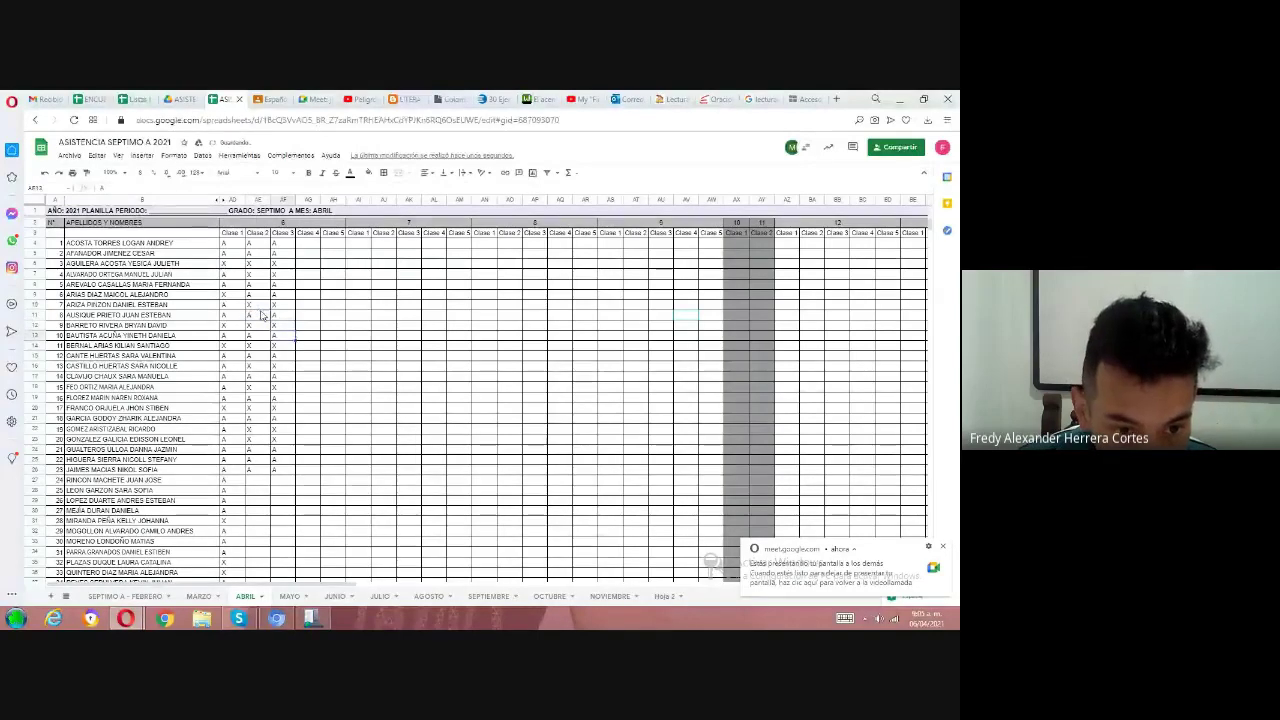
key("Down")
key("Down")
key("Down")
key("Down")
key("Down")
key("Down")
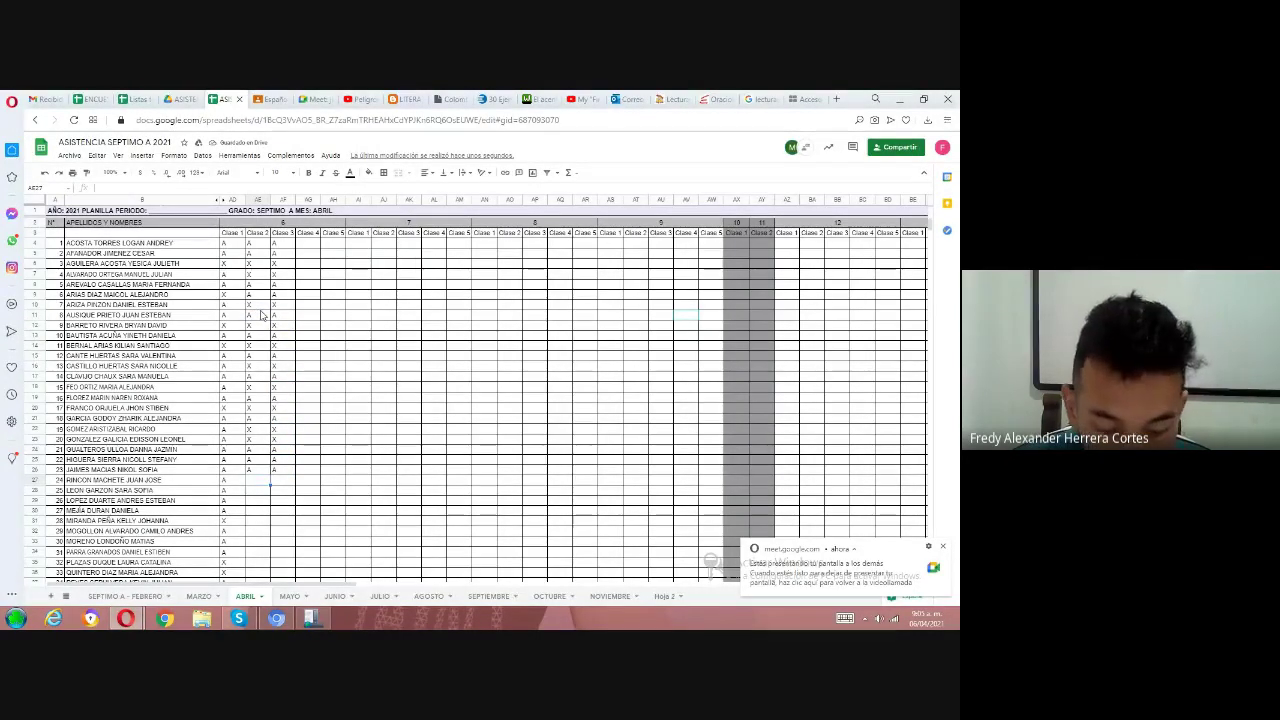
type("x")
key("Tab")
type("x")
key("Return")
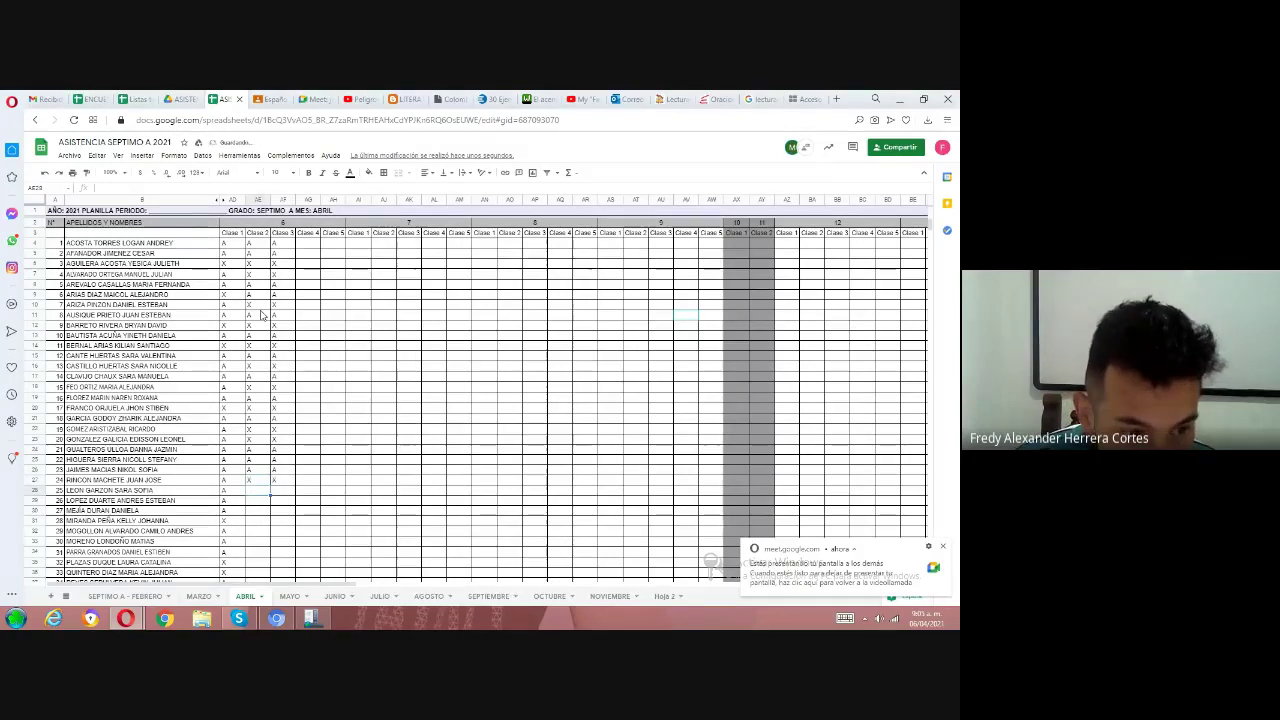
Record day 6's Clase 2 and Clase 3 attendance as A for student 25 and X for student 26
type("a")
key("Tab")
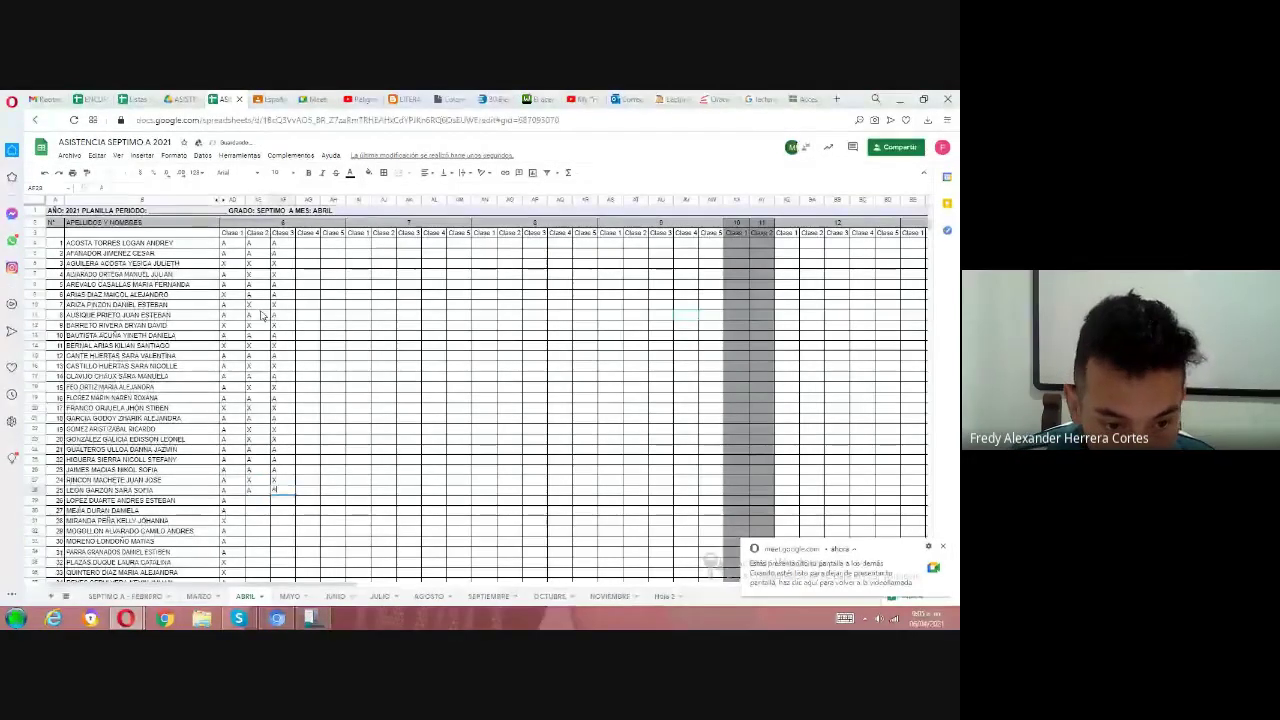
type("a")
key("Return")
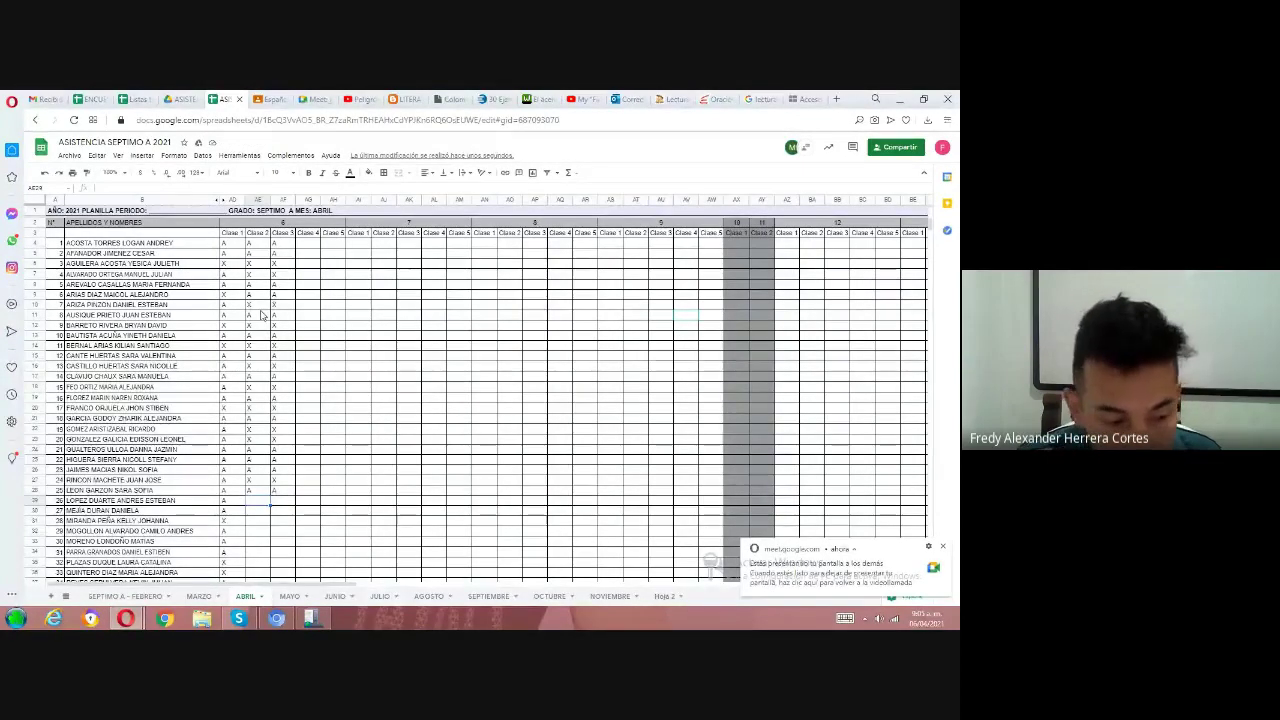
type("x")
key("Tab")
type("x")
key("Return")
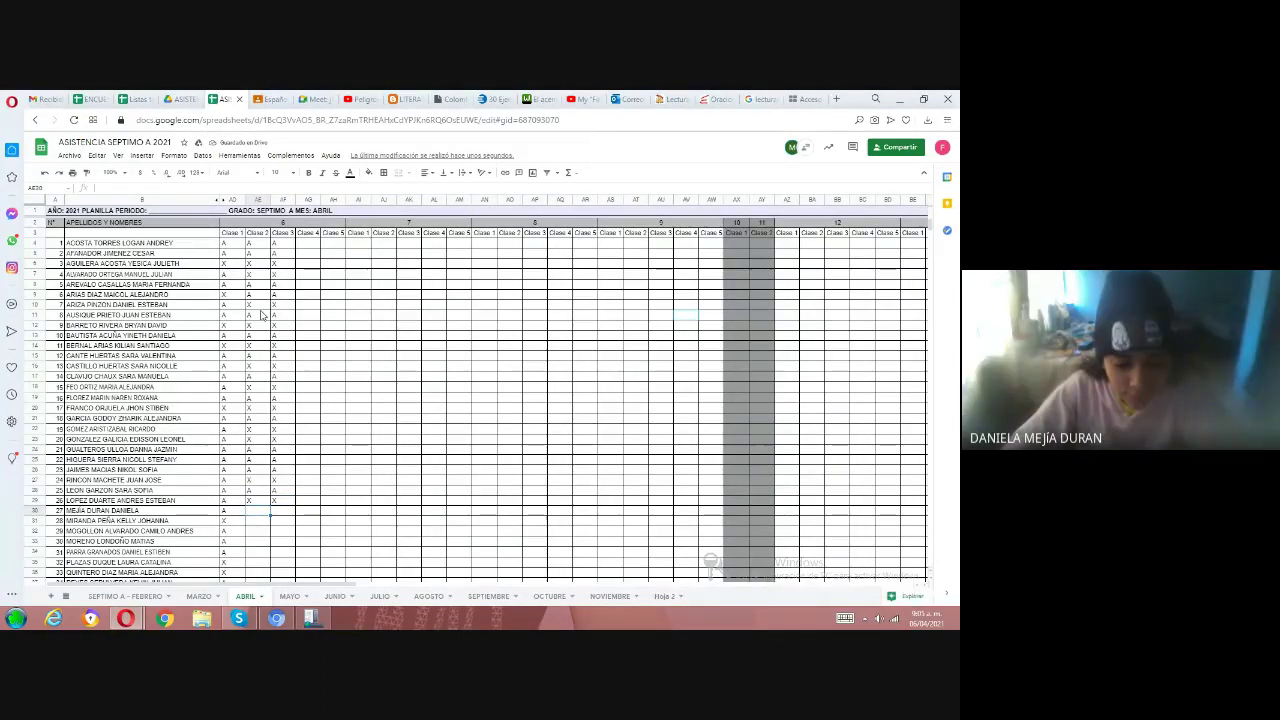
Record day 6's Clase 2 and Clase 3 attendance as A for student 27 and X for student 28
type("a")
key("Tab")
type("a")
key("Return")
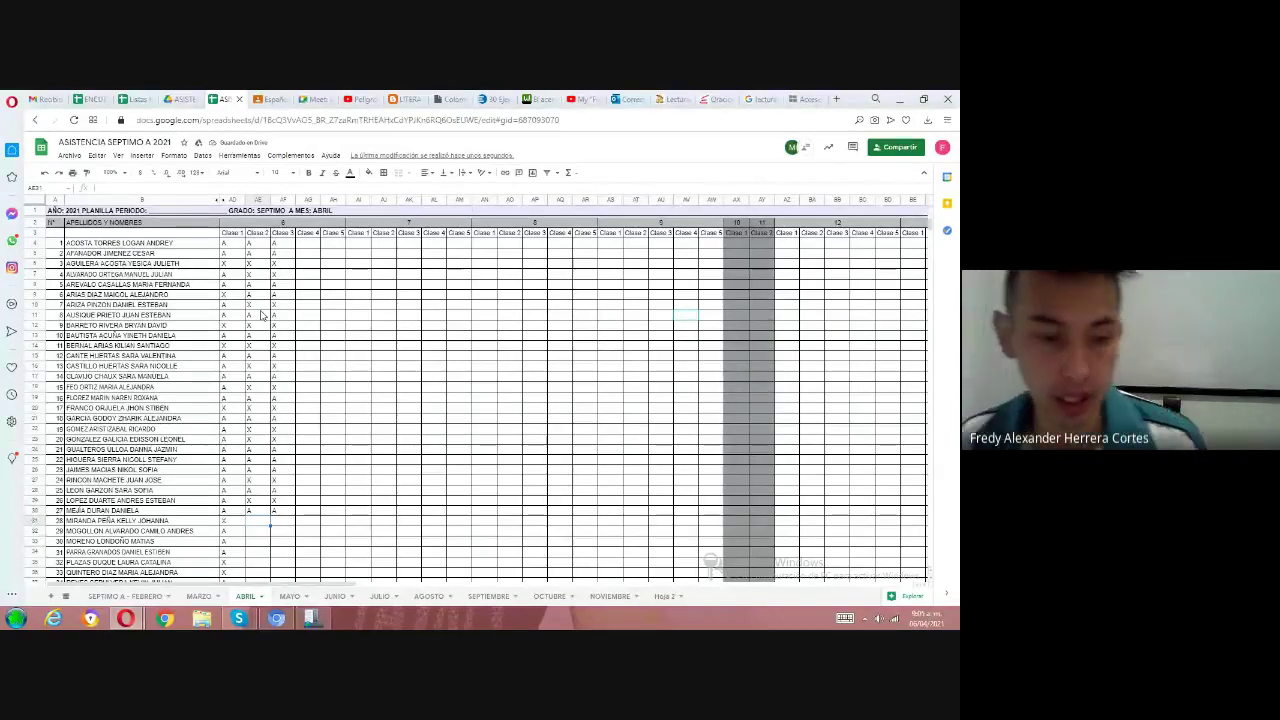
type("x")
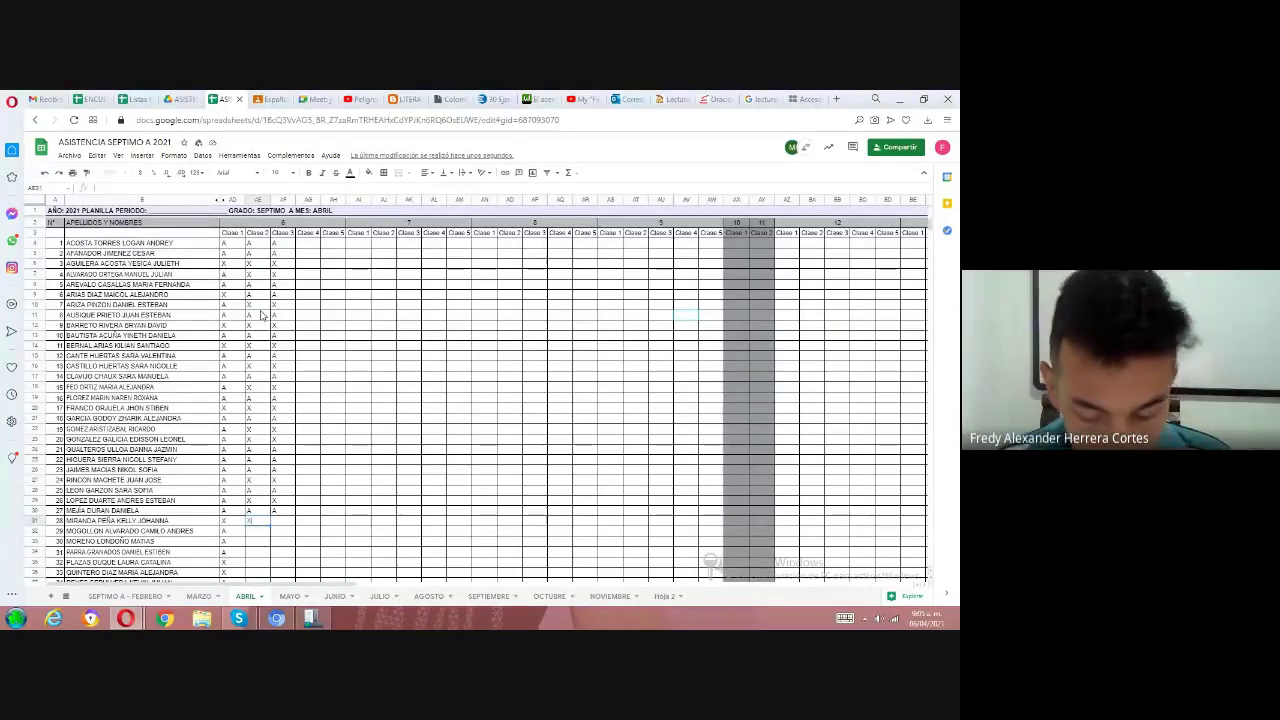
key("Tab")
key("Return")
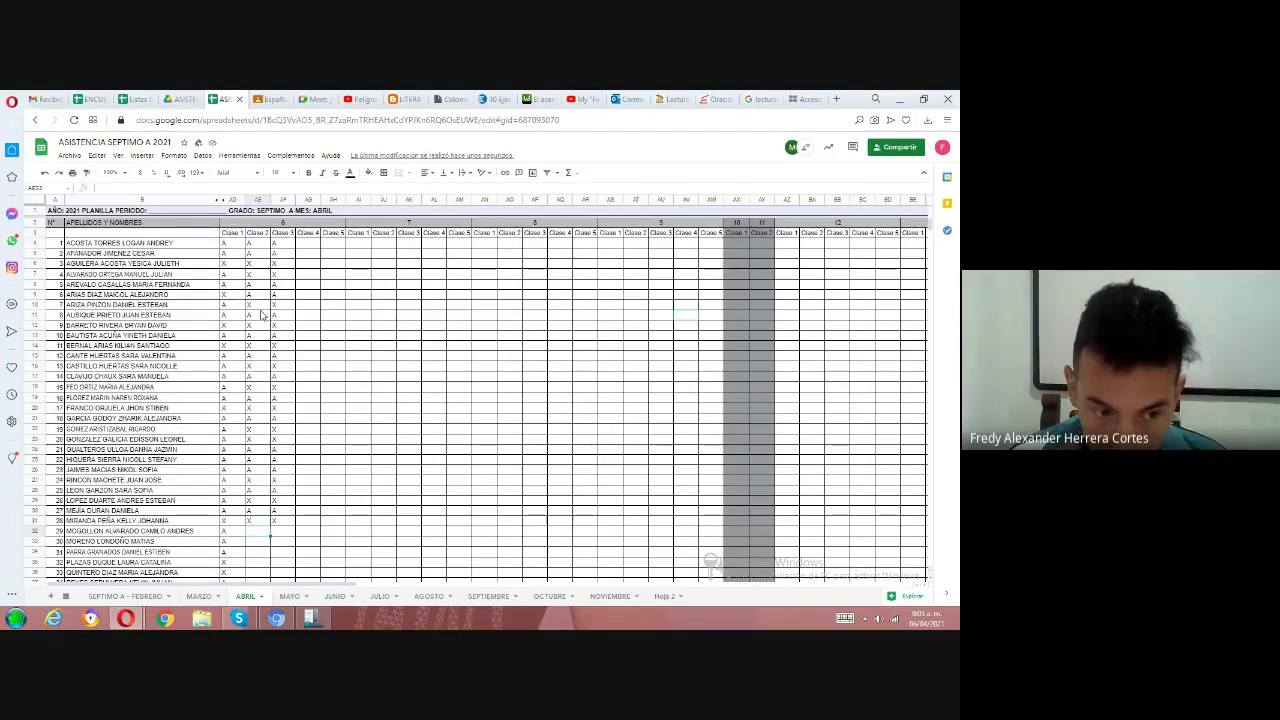
Record day 6's Clase 2 and Clase 3 attendance as X for student 29 and A for students 30, 31 and 32
type("X\tX")
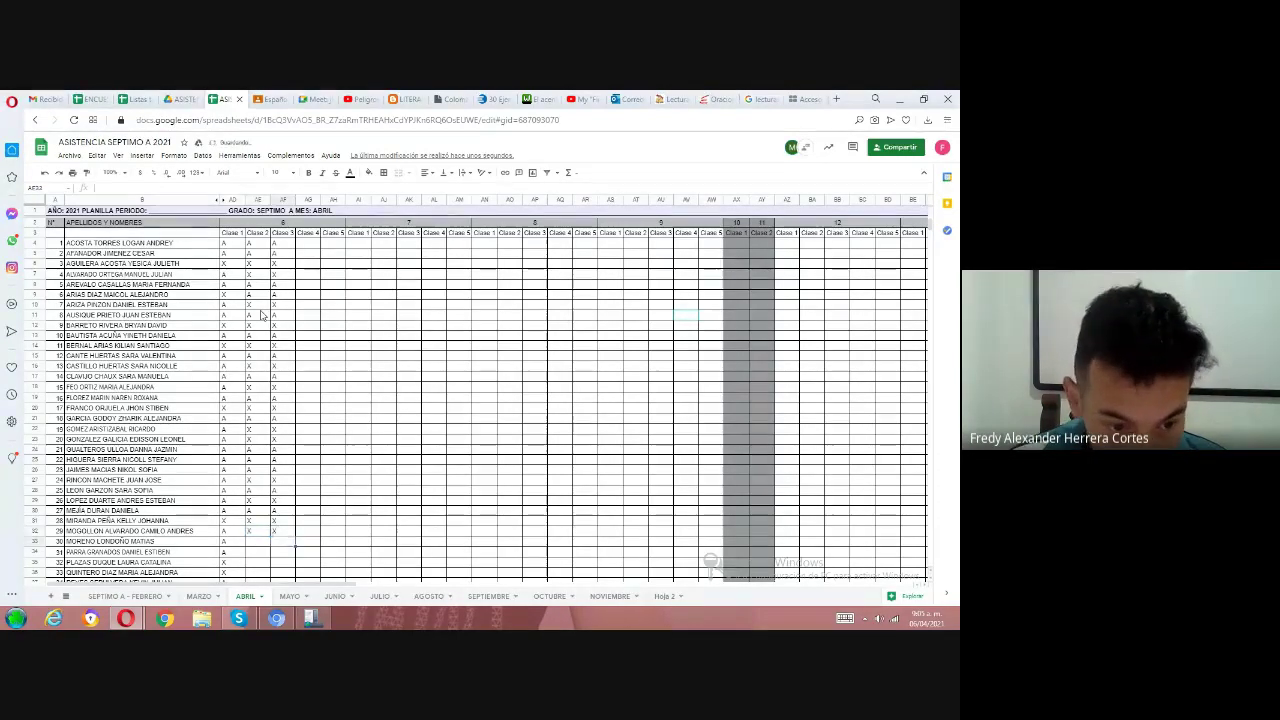
key("Down")
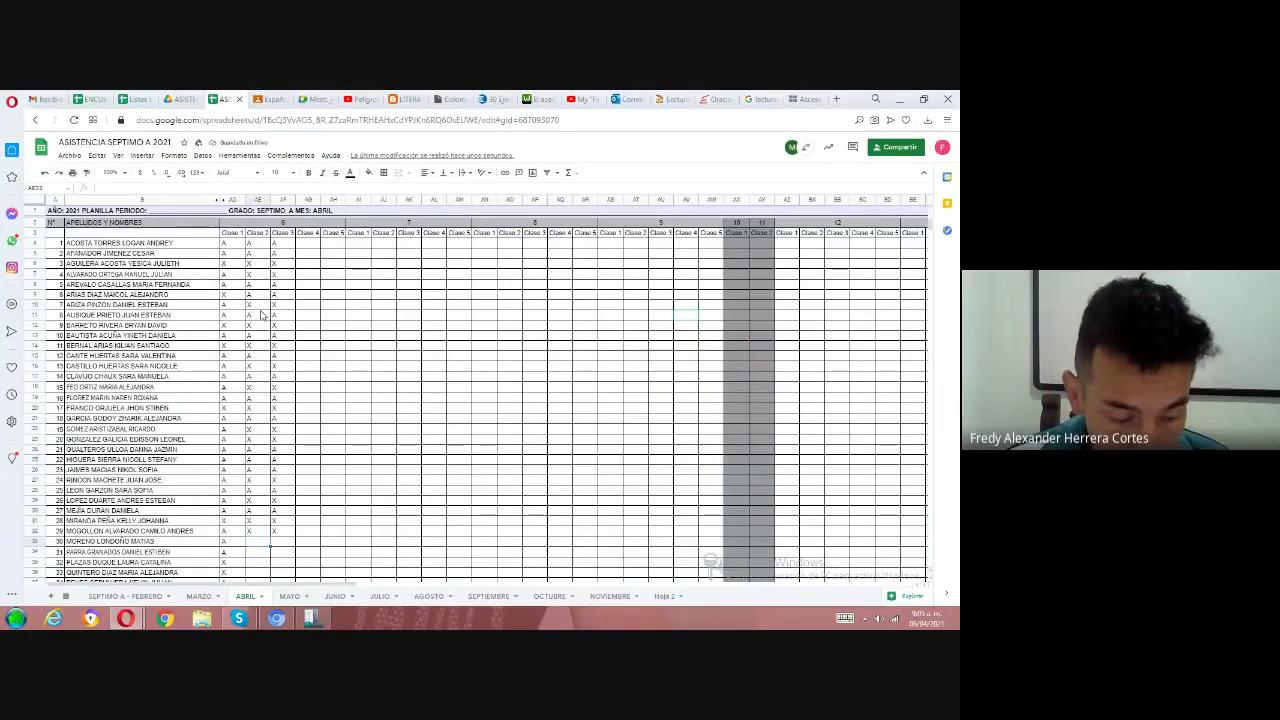
type("A\tA")
key("Down")
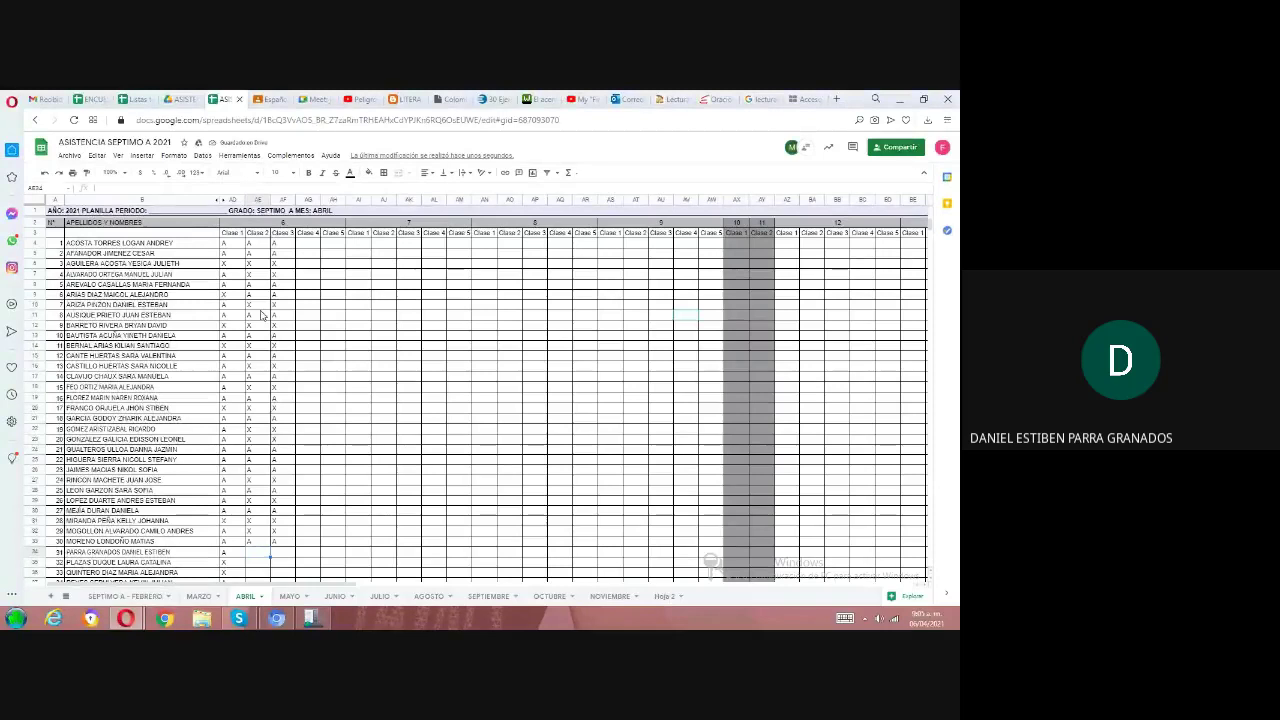
key("ctrl+v")
key("Down")
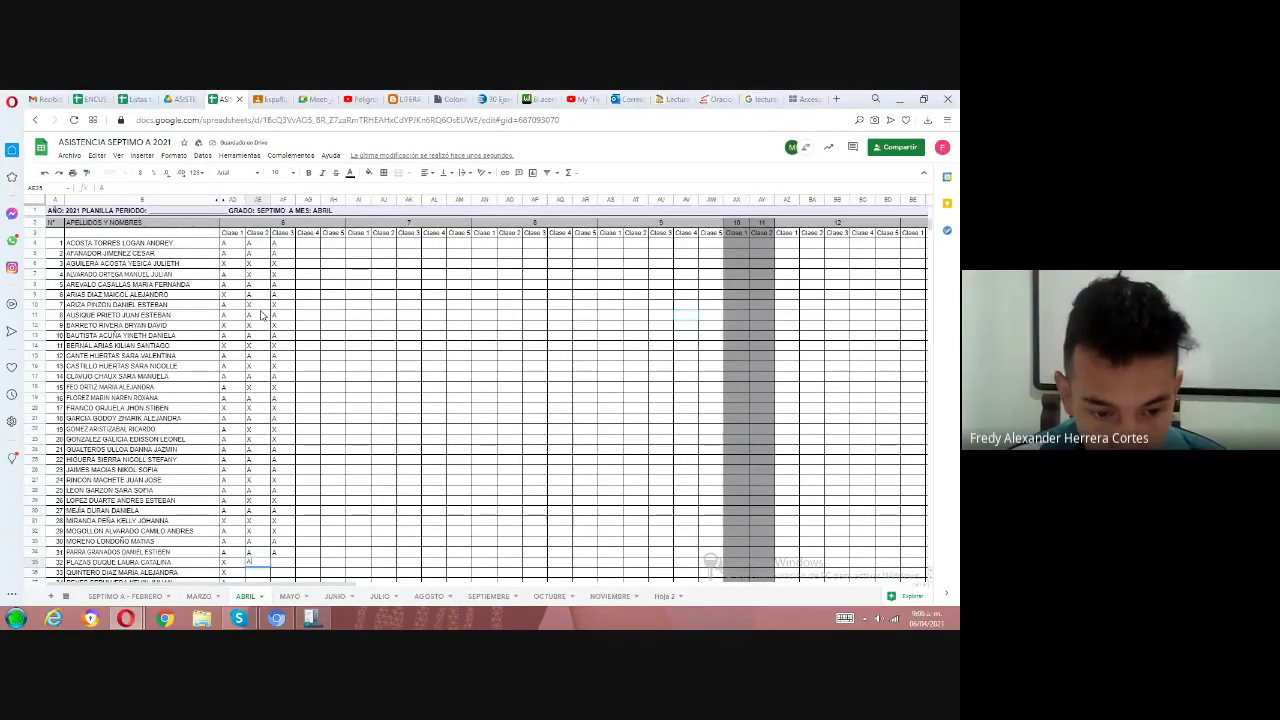
type("A\tA")
key("Down")
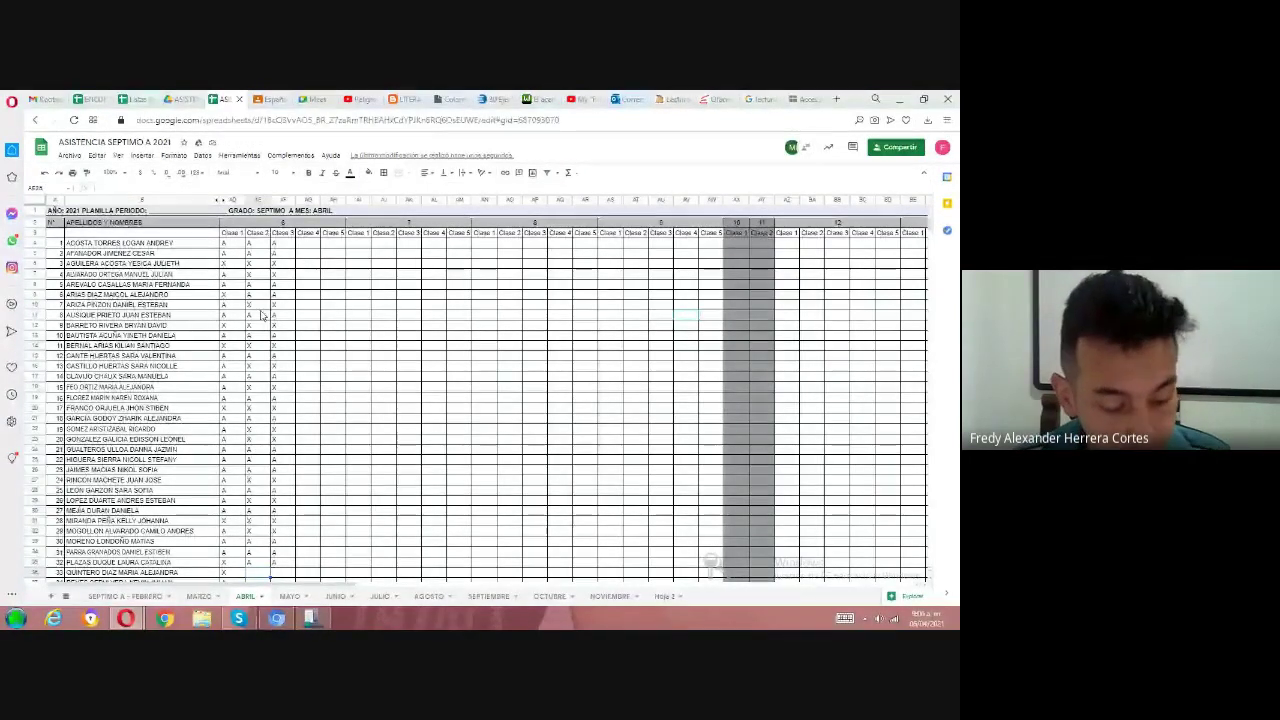
Record day 6's Clase 2 and Clase 3 attendance as X for students 33 and 34 and A for student 35
key("Return")
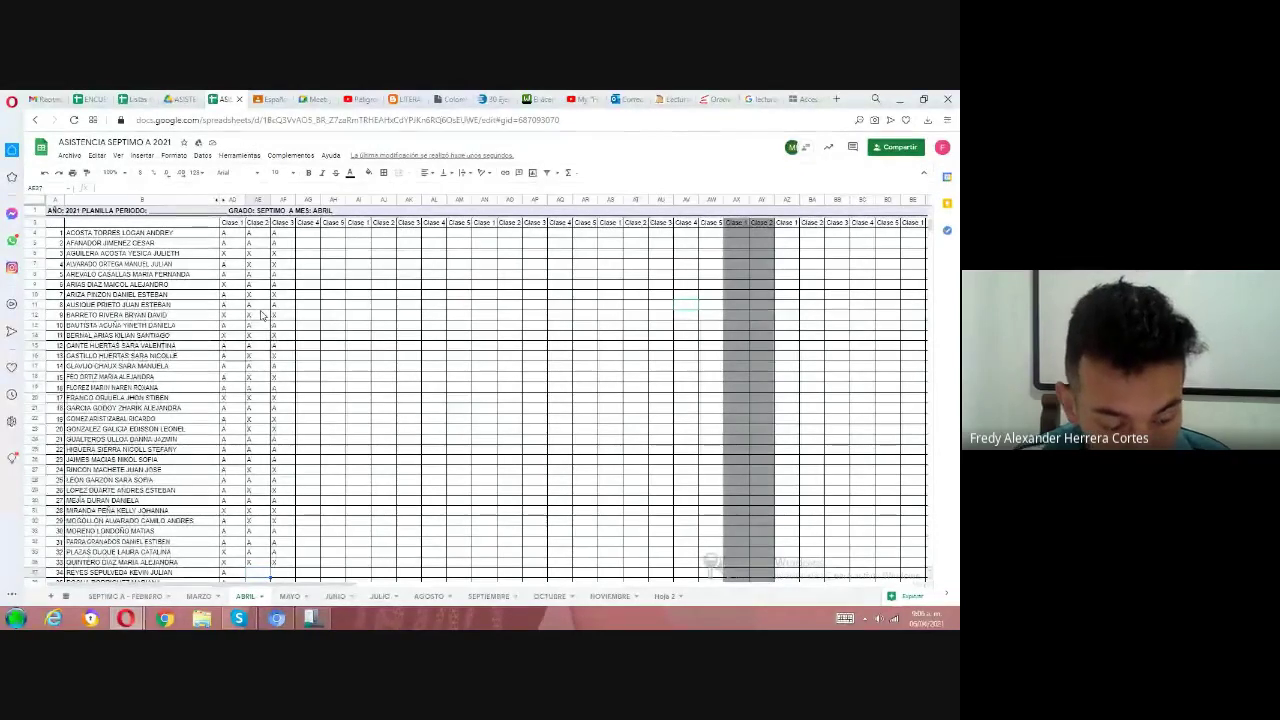
type("x")
key("Return")
key("Return")
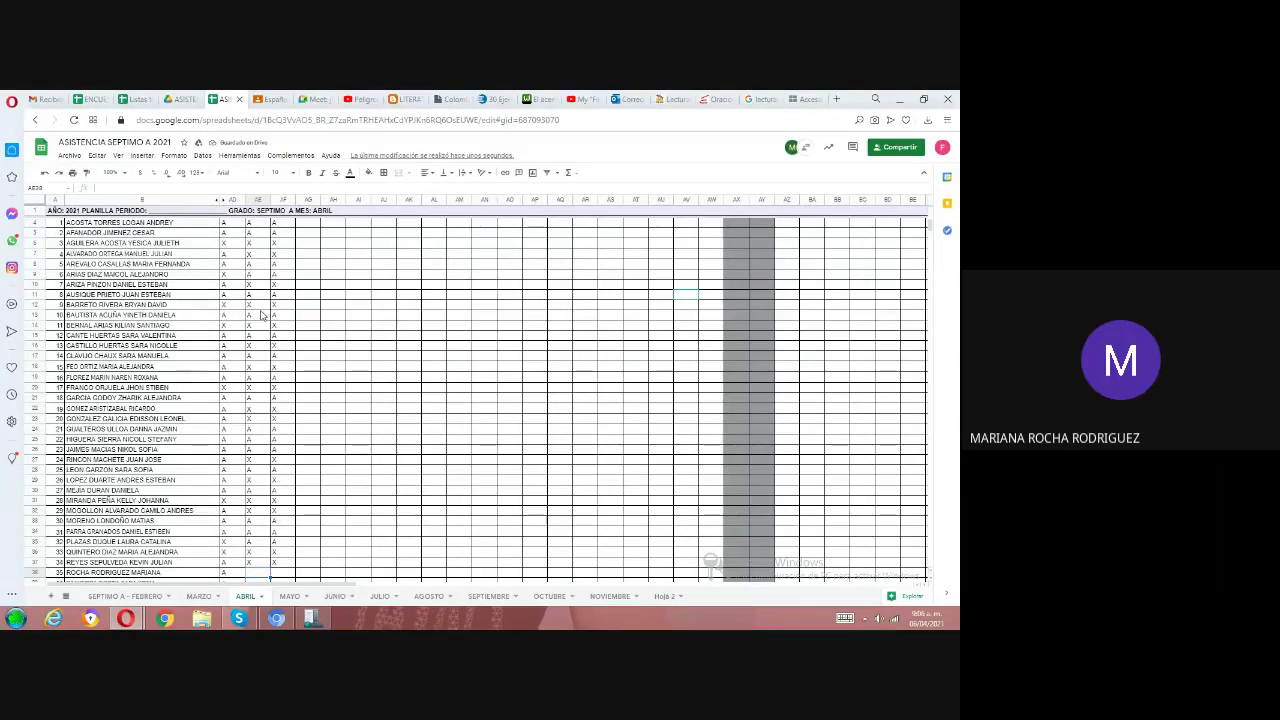
type("a")
key("Tab")
type("a")
key("Return")
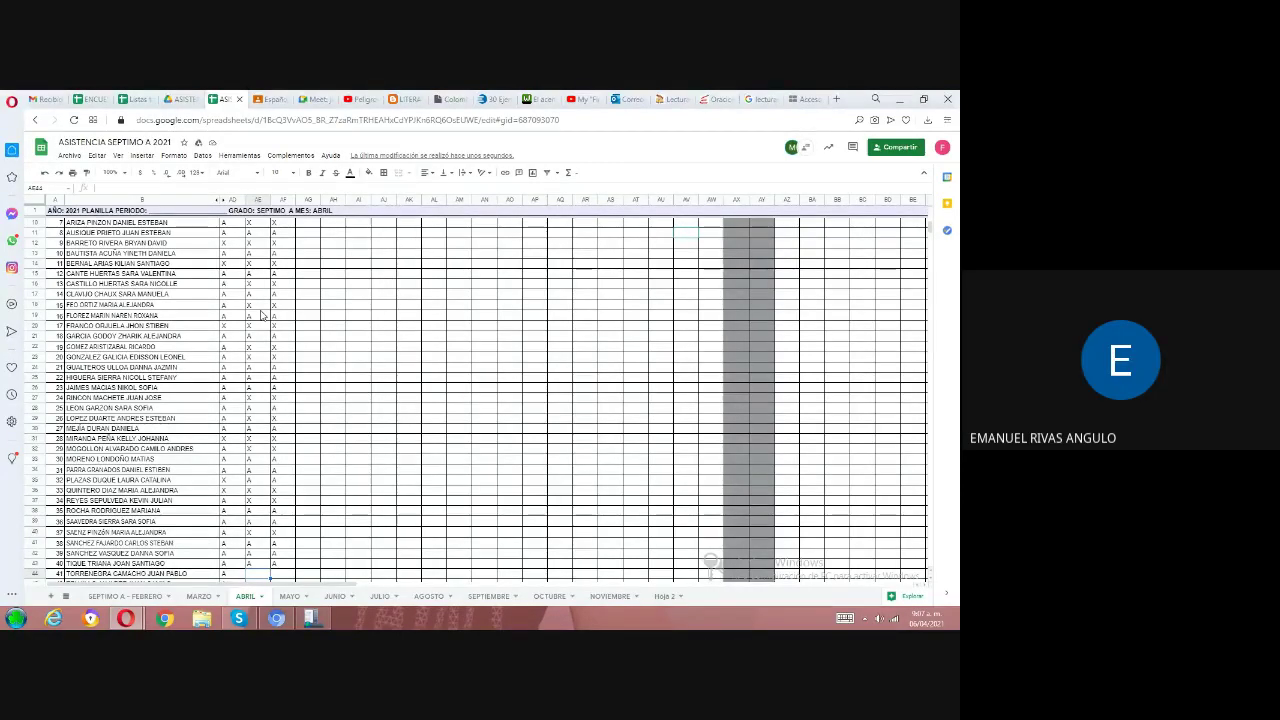
Change student 20's day 6 Clase 2 and Clase 3 marks to A
key("Up")
key("Up")
key("Up")
key("Up")
key("Up")
key("Up")
key("Up")
key("Up")
key("Up")
key("Up")
key("Up")
key("Up")
key("Up")
key("Up")
key("Up")
key("Up")
key("Up")
key("Up")
key("Up")
key("Up")
key("Up")
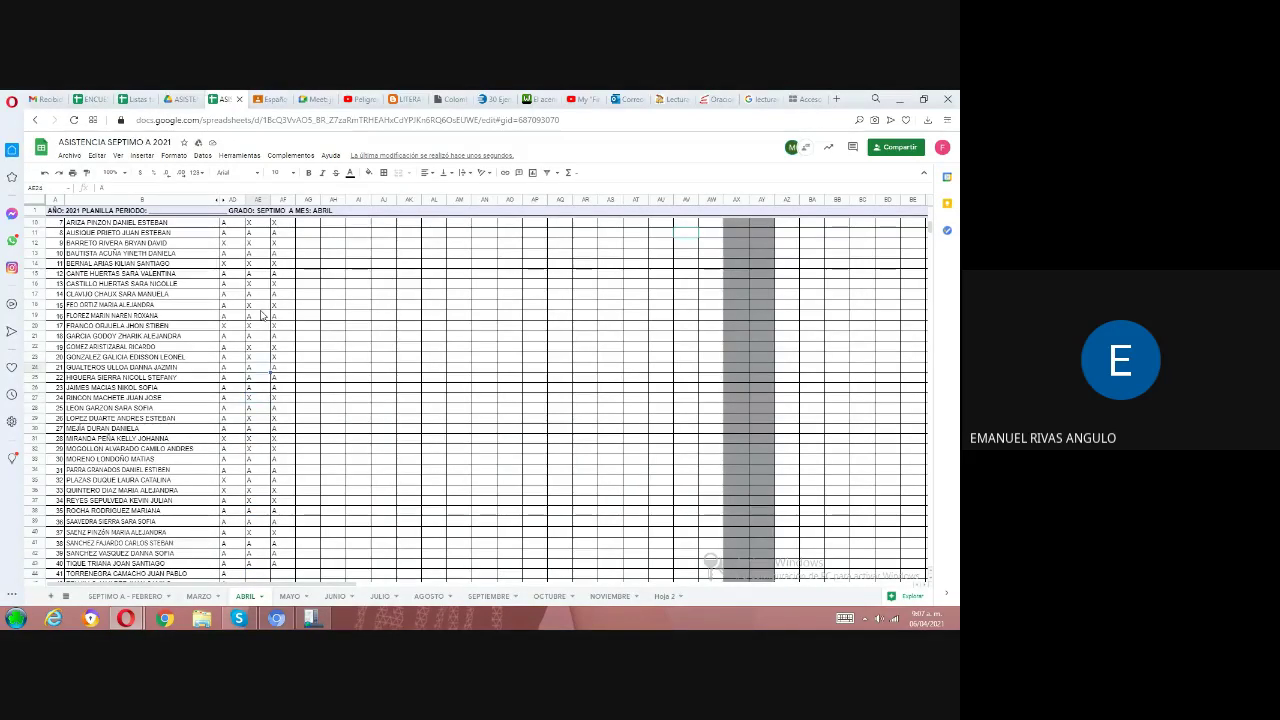
type("A")
key("Right")
type("A")
Record day 6's Clase 2 and Clase 3 attendance as X for student 41
key("Down")
key("Down")
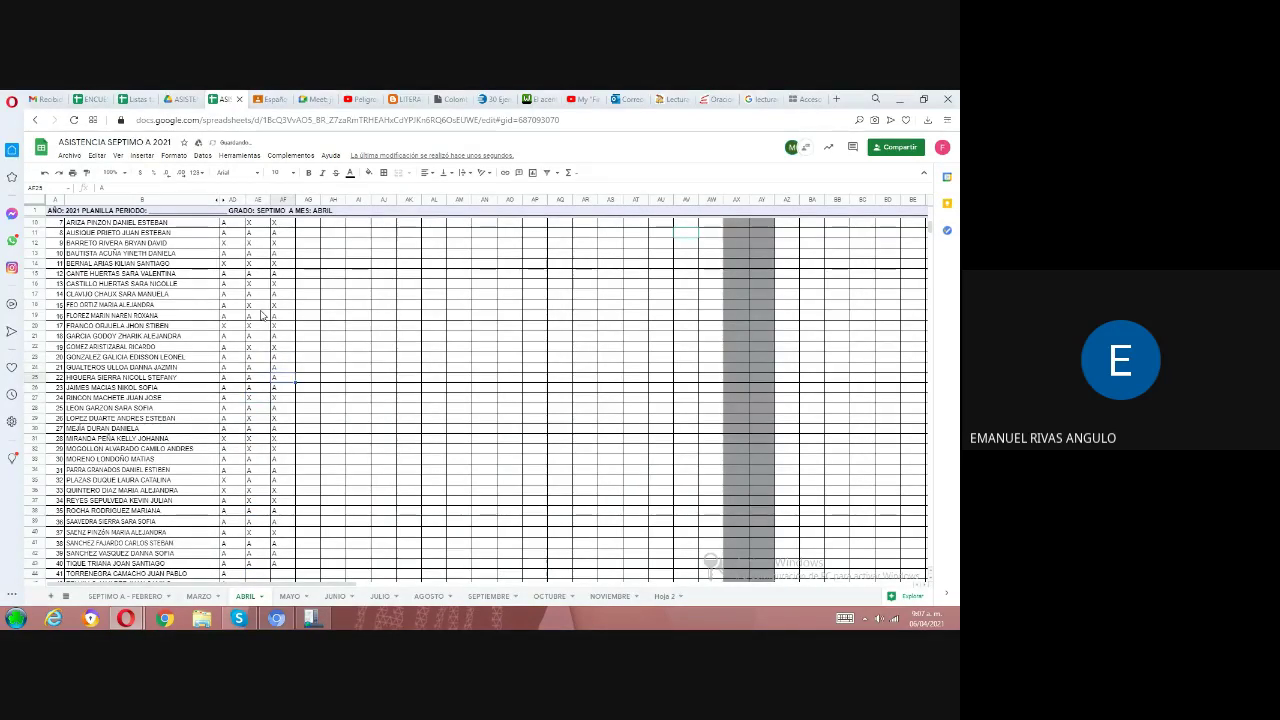
key("Down")
key("Down")
key("Down")
key("Down")
key("Down")
key("Down")
key("Down")
key("Down")
key("Down")
key("Down")
key("Down")
key("Down")
key("Down")
key("Down")
key("Down")
key("Down")
key("Down")
key("Down")
key("Down")
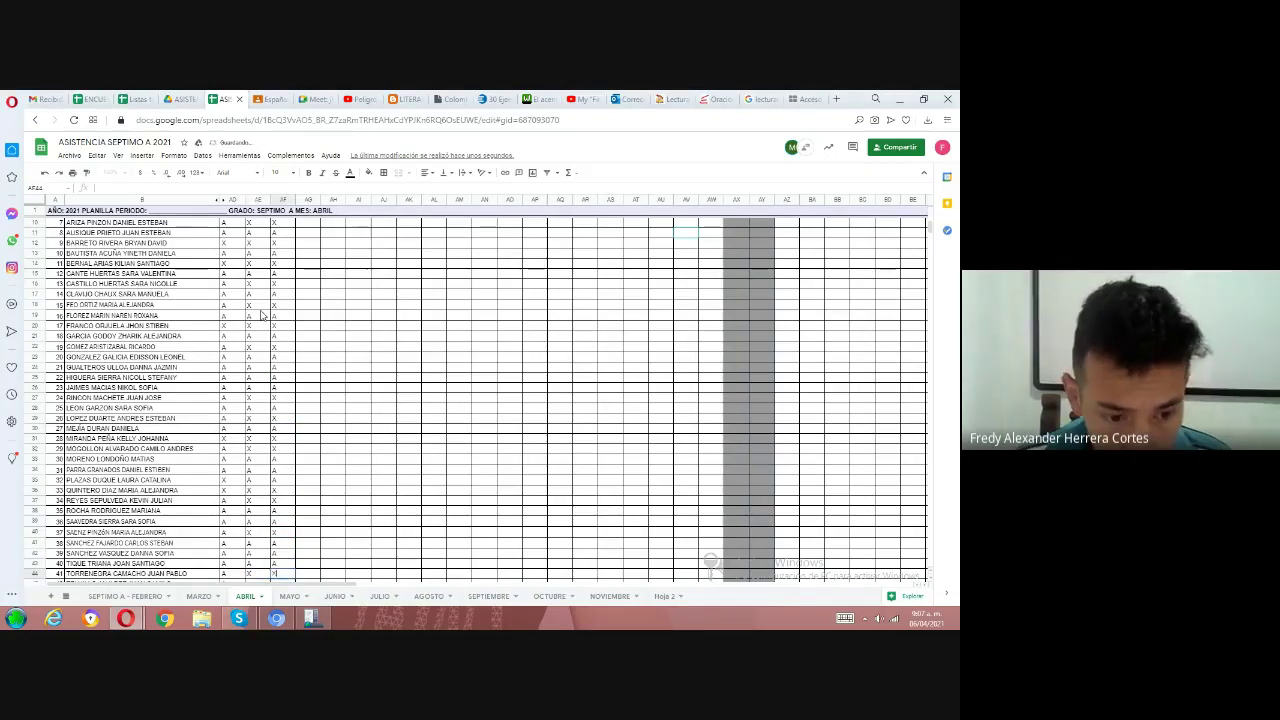
type("X")
key("Down")
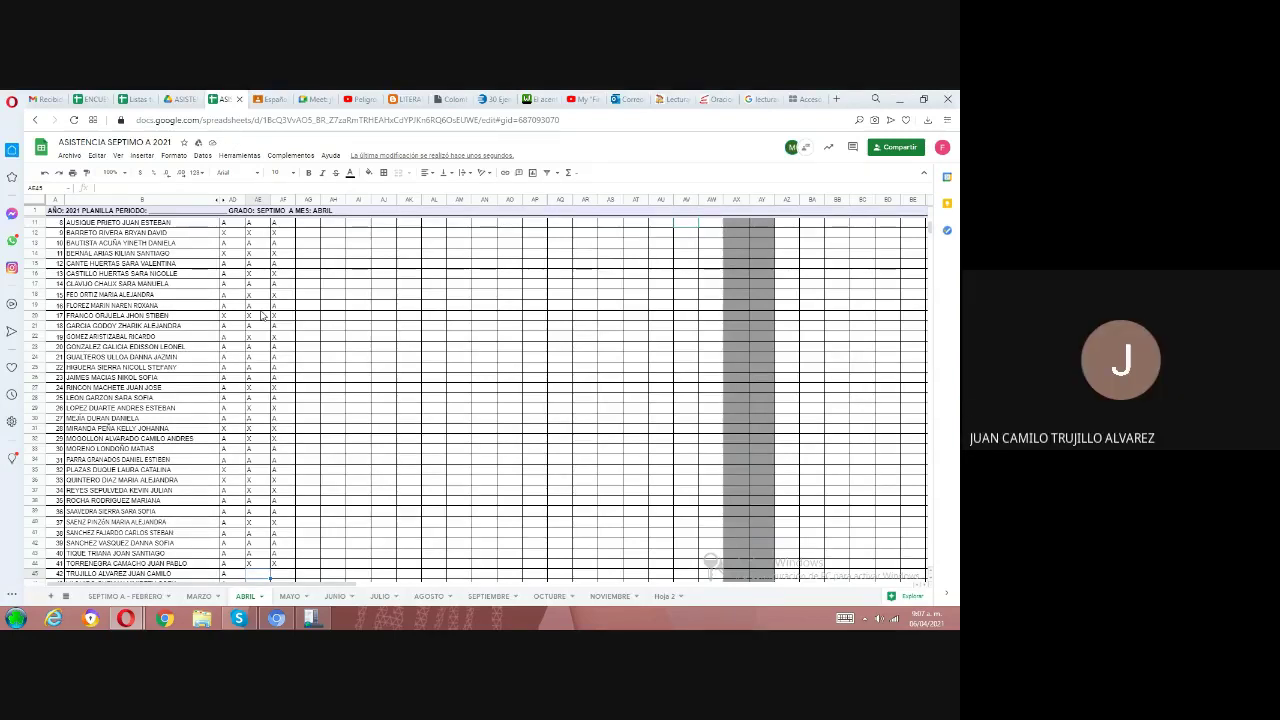
Record day 6's Clase 2 and Clase 3 attendance as A for students 42, 43 and 44
type("A")
key("Return")
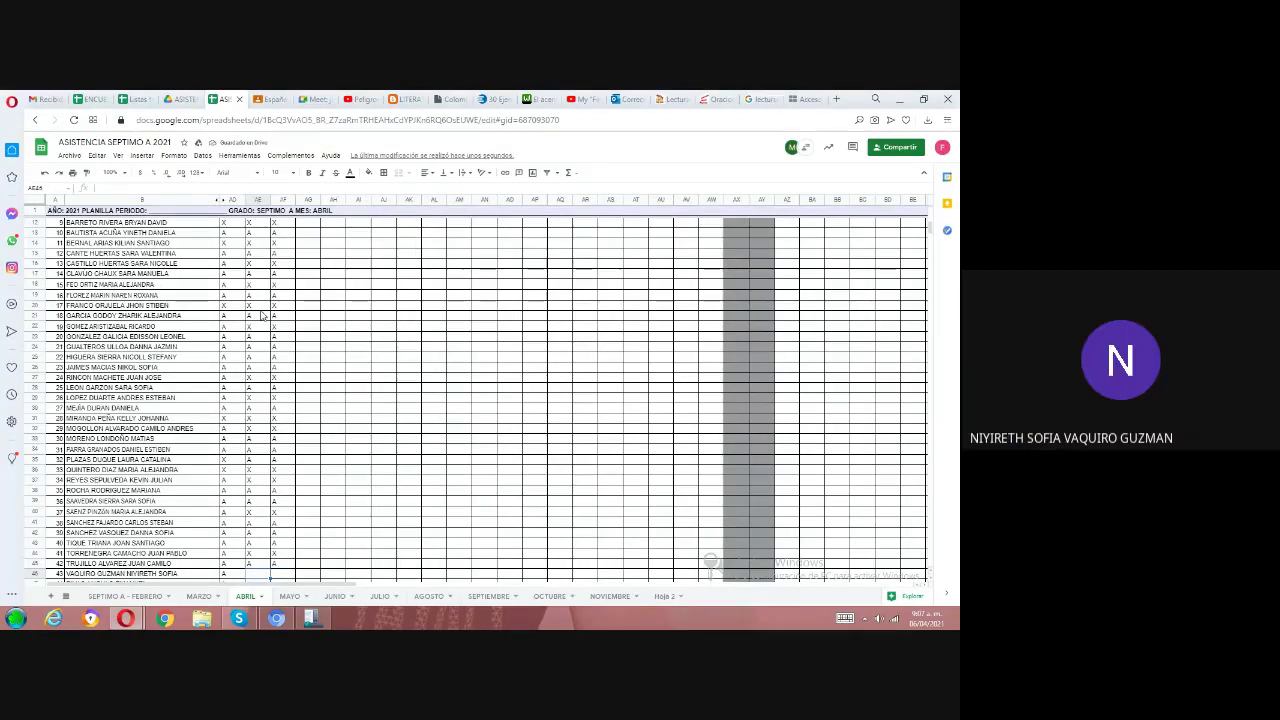
type("A")
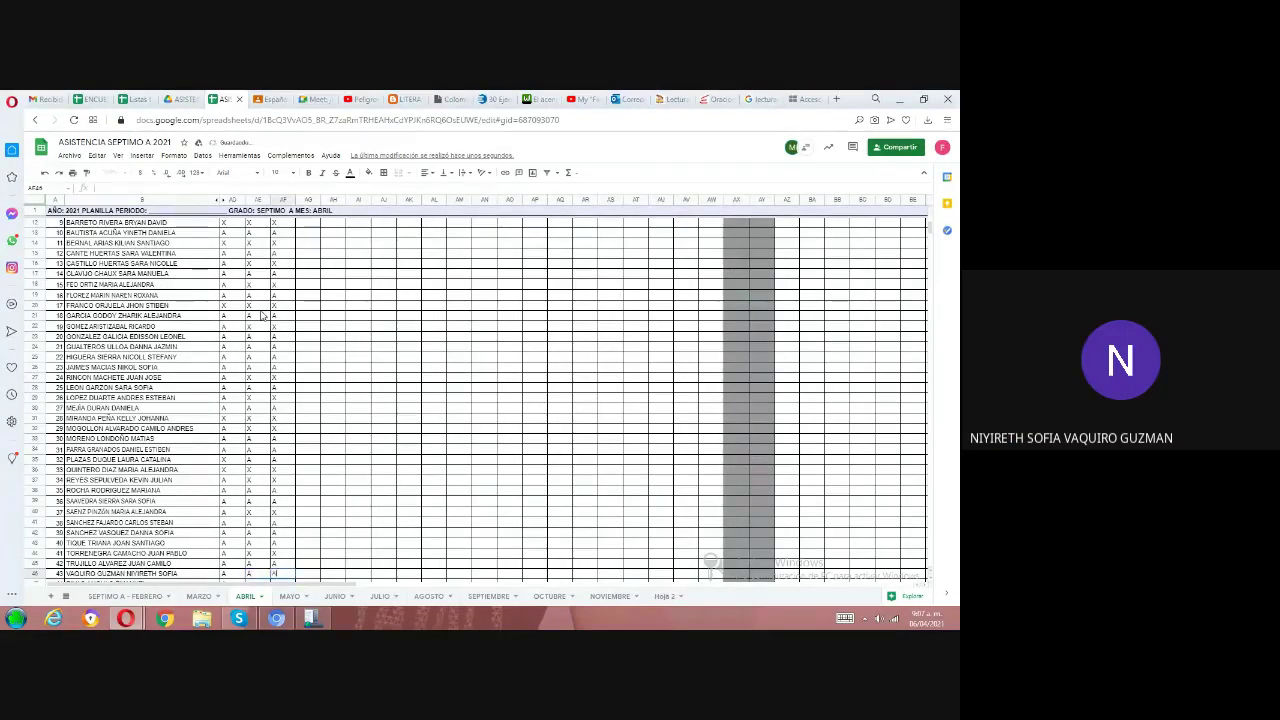
key("Tab")
type("A")
key("Return")
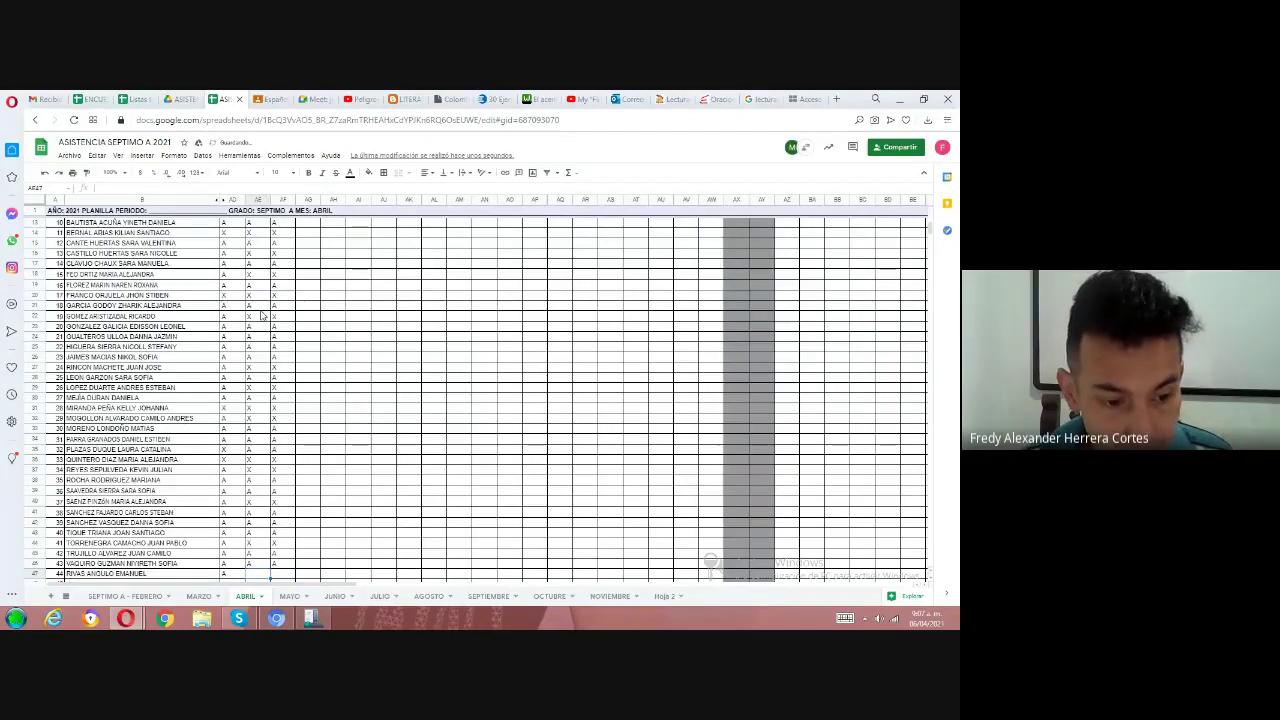
type("A")
key("Tab")
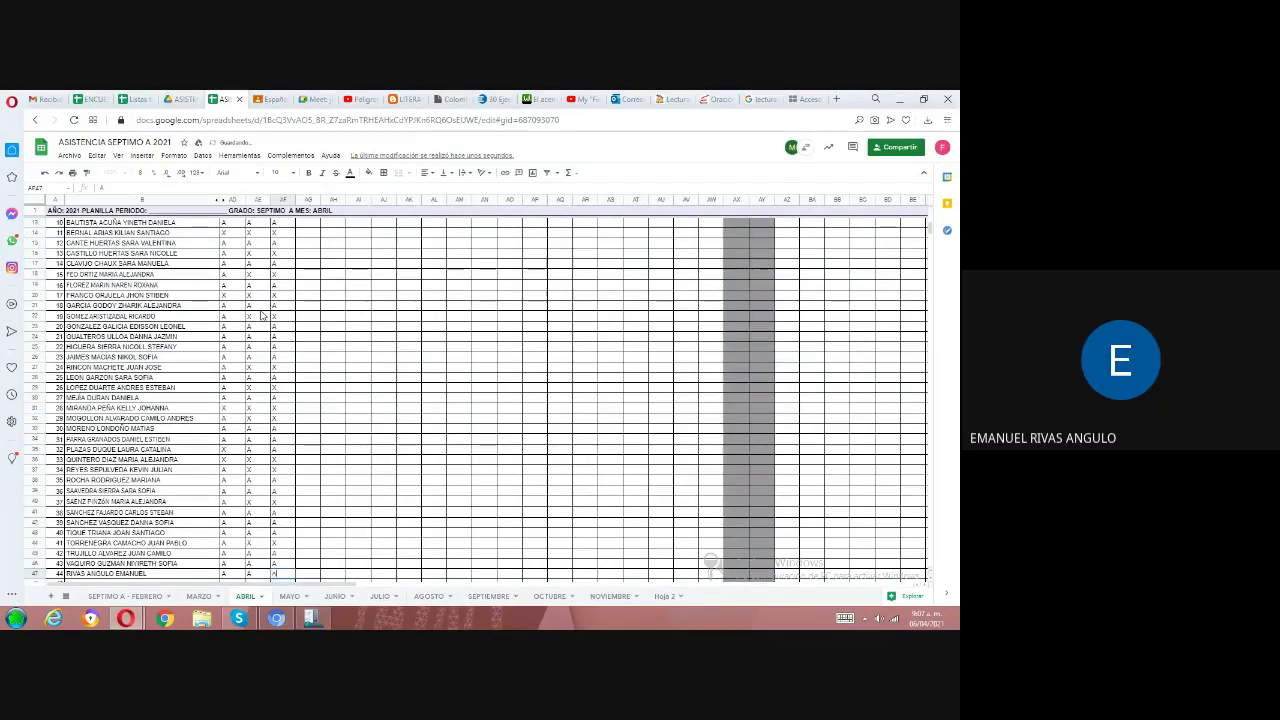
type("A")
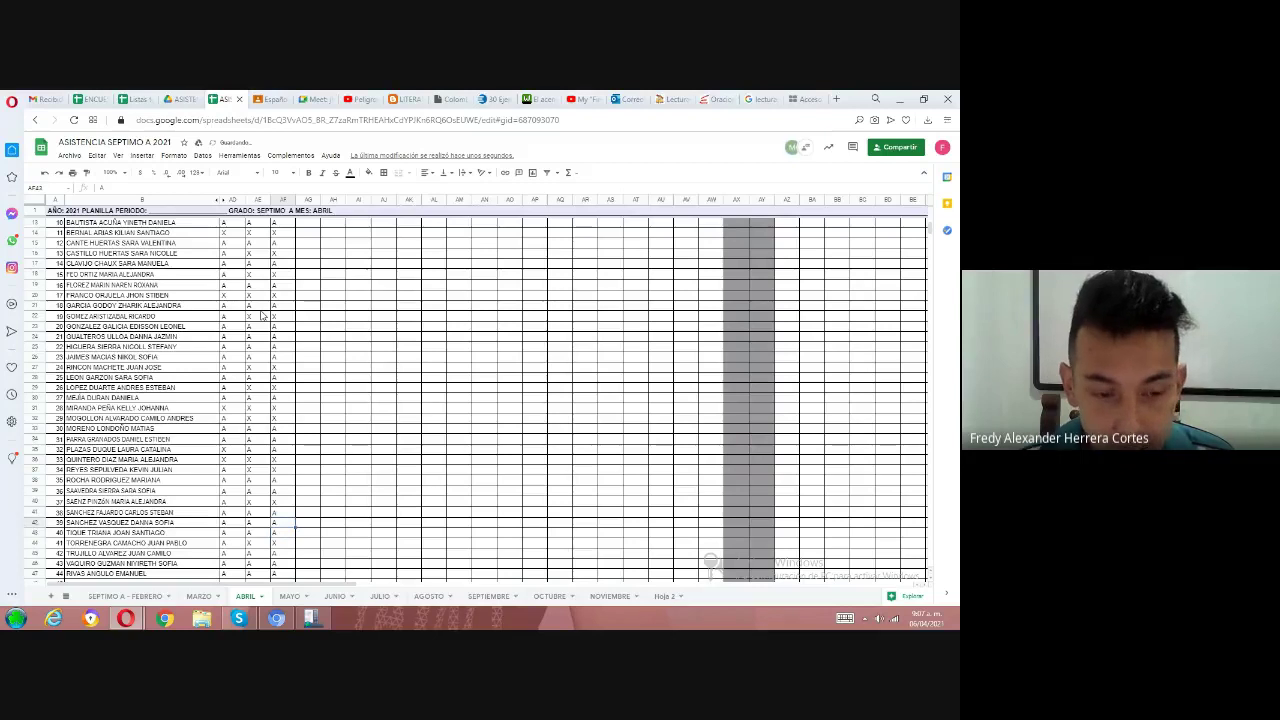
Review the attendance marks entered in day 6's columns against the student list, from the first students down to student 35
scroll(262, 316, "up", 5)
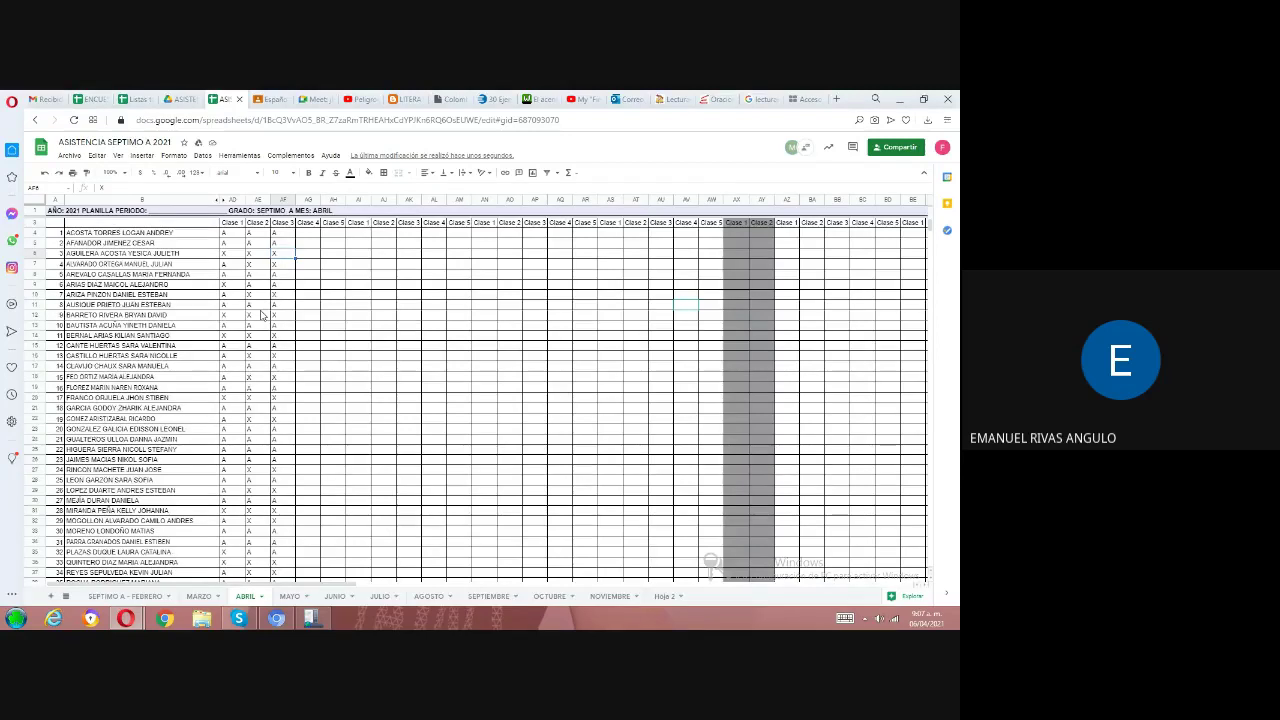
key("Down")
key("Down")
key("Down")
key("Down")
key("Down")
key("Down")
key("Down")
key("Down")
key("Down")
key("Down")
key("Down")
key("Down")
key("Down")
key("Down")
key("Down")
key("Down")
key("Down")
key("Down")
key("Down")
key("Down")
key("Down")
key("Down")
key("Down")
key("Down")
key("Down")
key("Down")
key("Down")
key("Down")
key("Down")
key("Down")
key("Down")
key("Down")
key("Down")
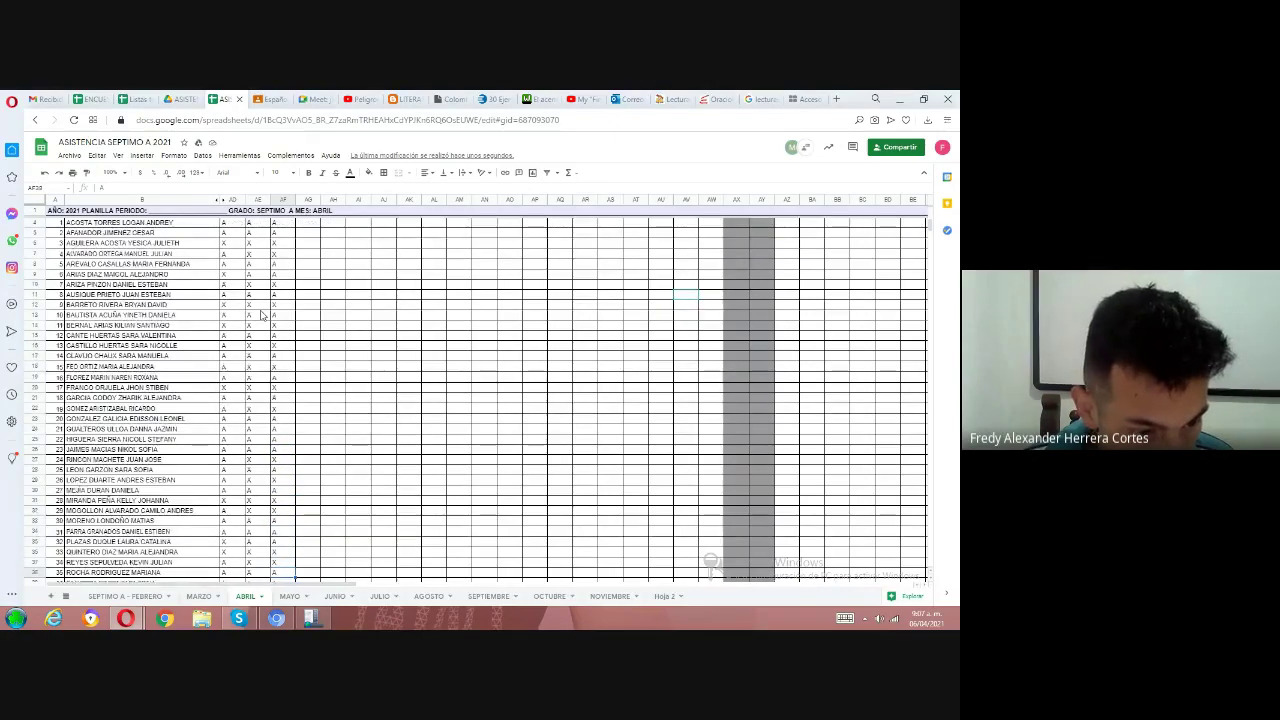
Recheck day 6's Clase 2 and Clase 3 attendance marks against the student list, from student 35 back up to around student 20
key("Up")
key("Up")
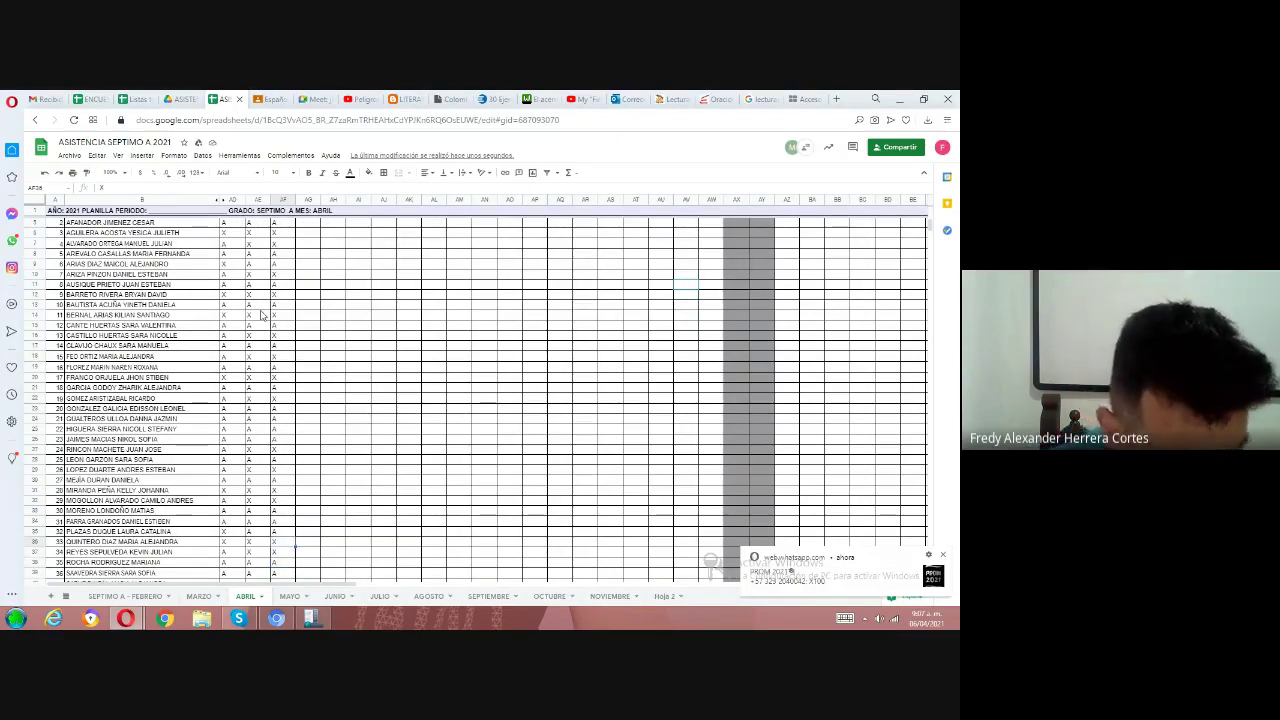
key("Up")
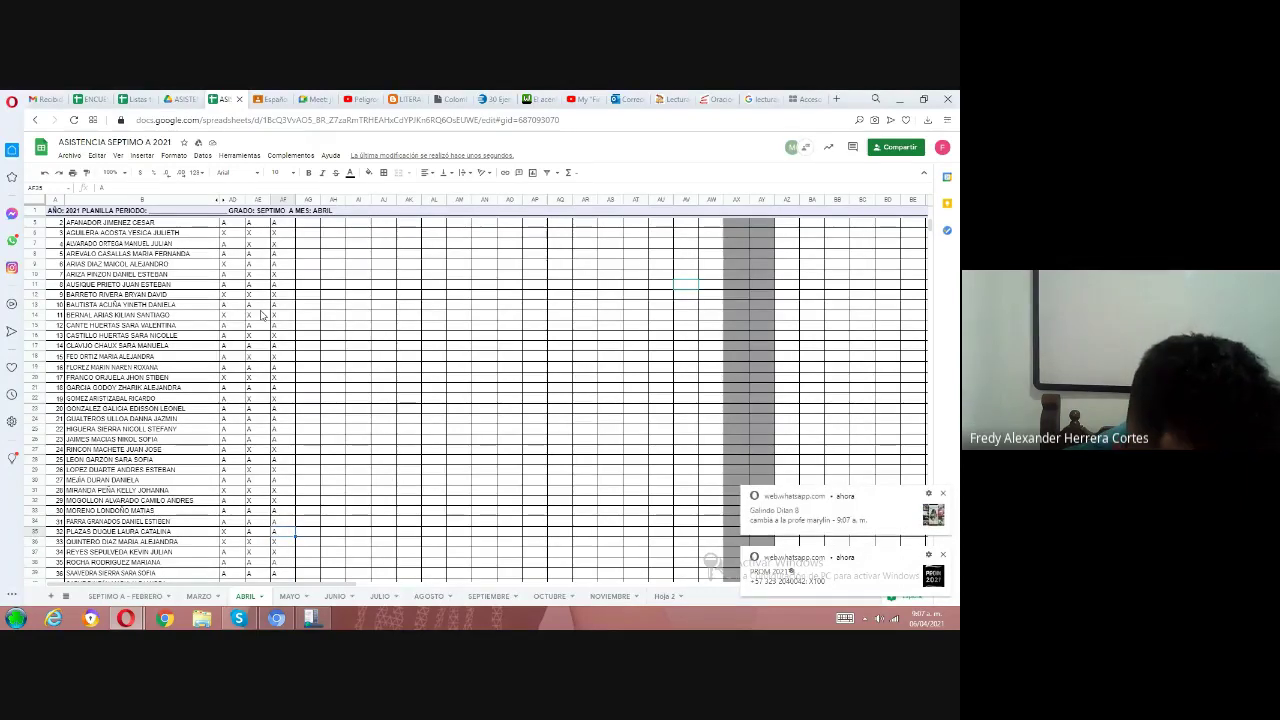
key("Down")
key("Down")
key("Down")
key("Down")
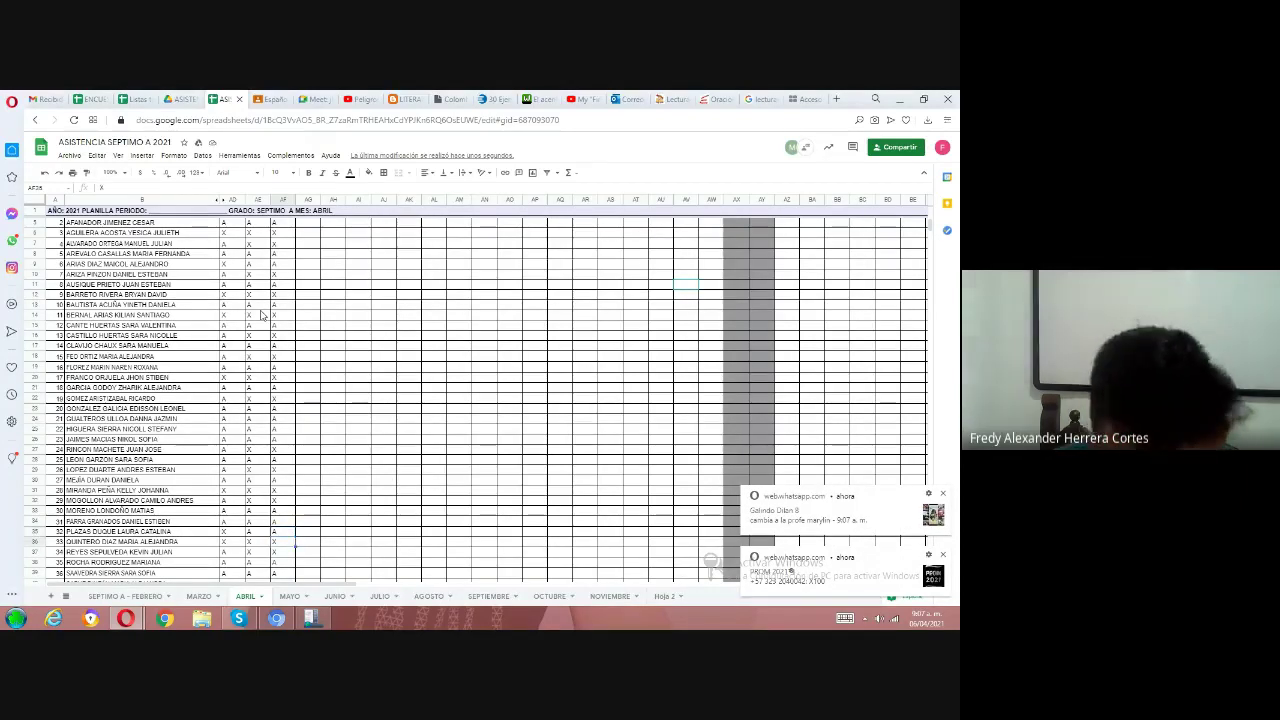
key("Down")
key("Up")
key("Up")
key("Up")
key("Up")
key("Up")
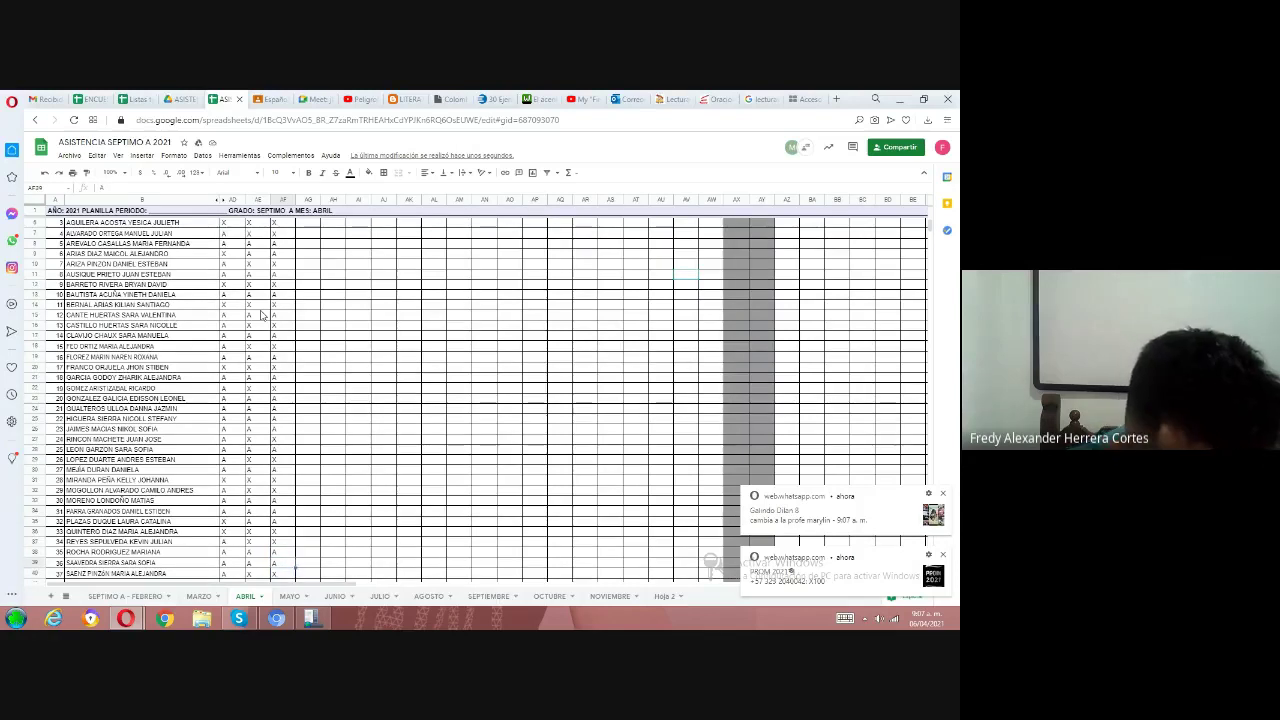
key("Up")
key("Up")
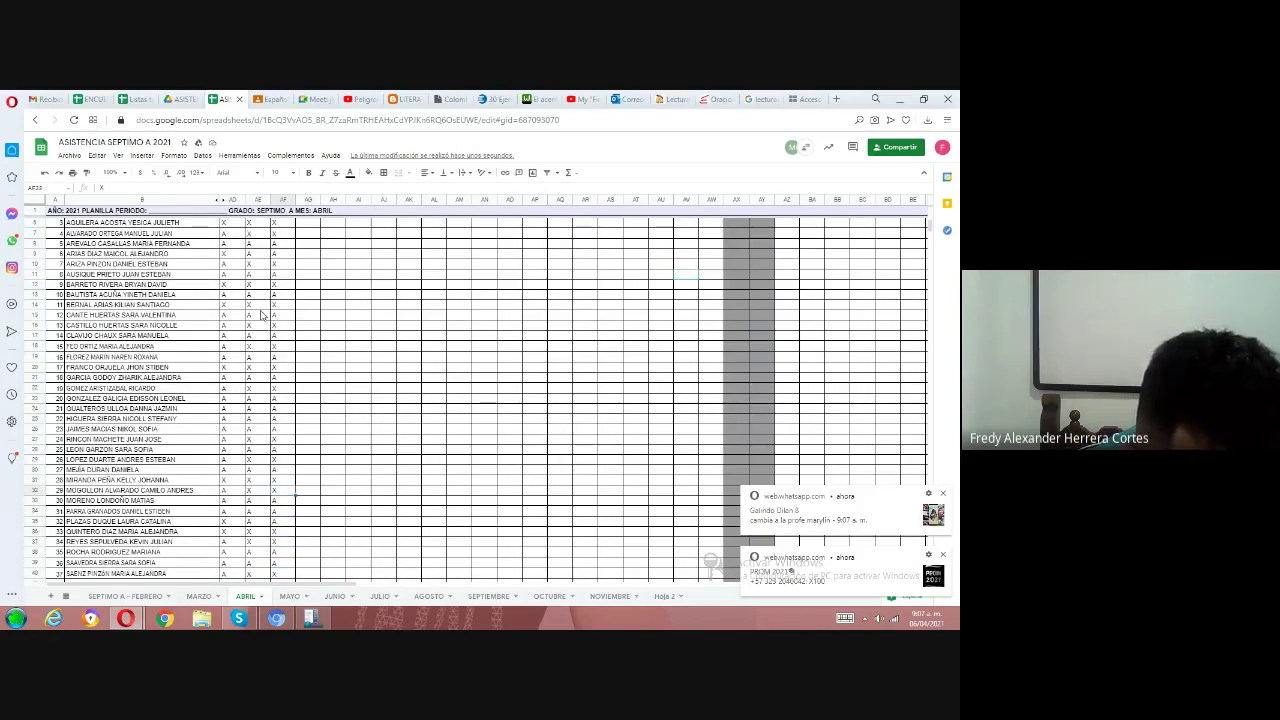
key("Up")
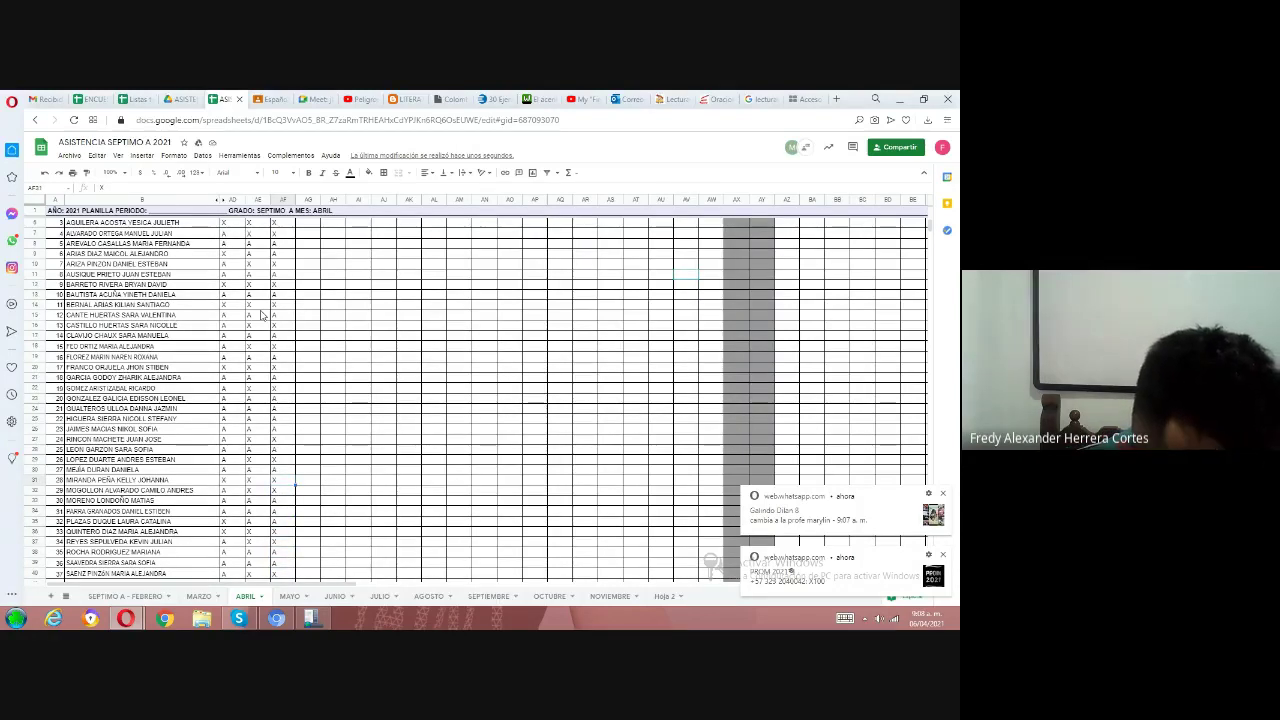
key("Up")
key("Up")
key("Up")
key("Up")
key("Up")
key("Up")
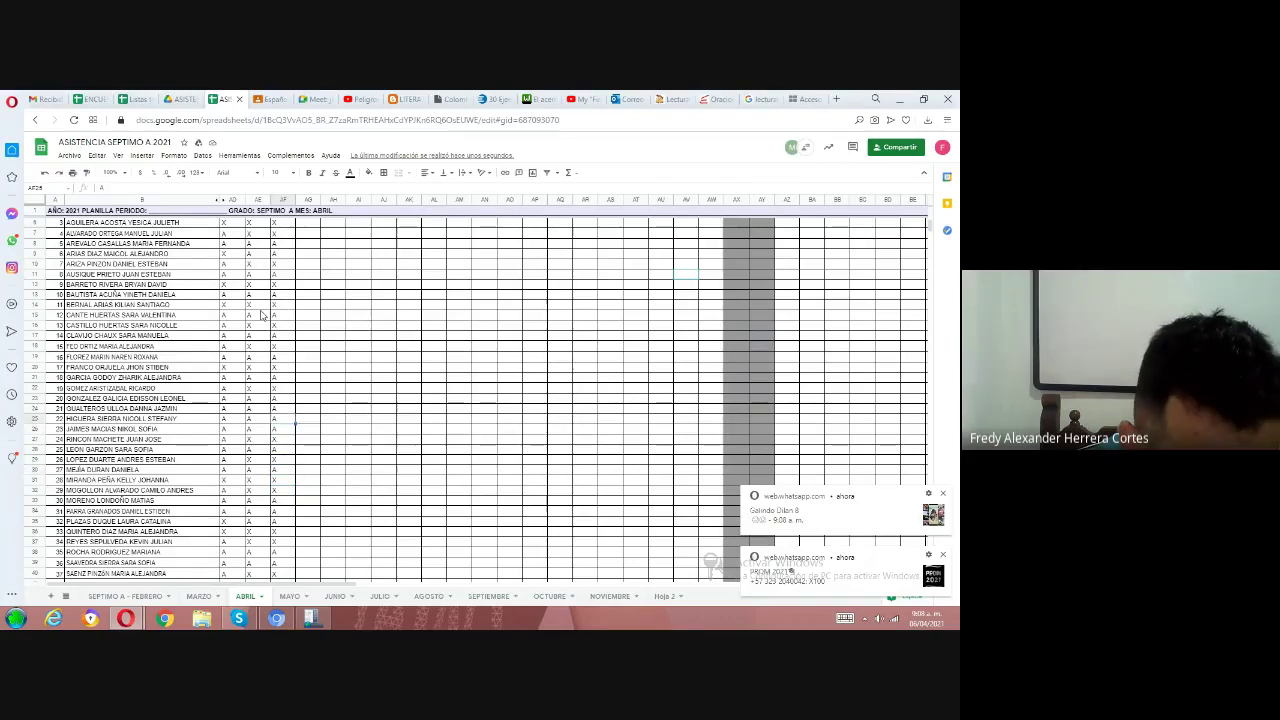
key("Up")
key("Up")
key("Up")
key("Up")
Change student 24's day 6 Clase 2 and Clase 3 marks to A
key("Down")
key("Down")
key("Down")
key("Down")
key("Down")
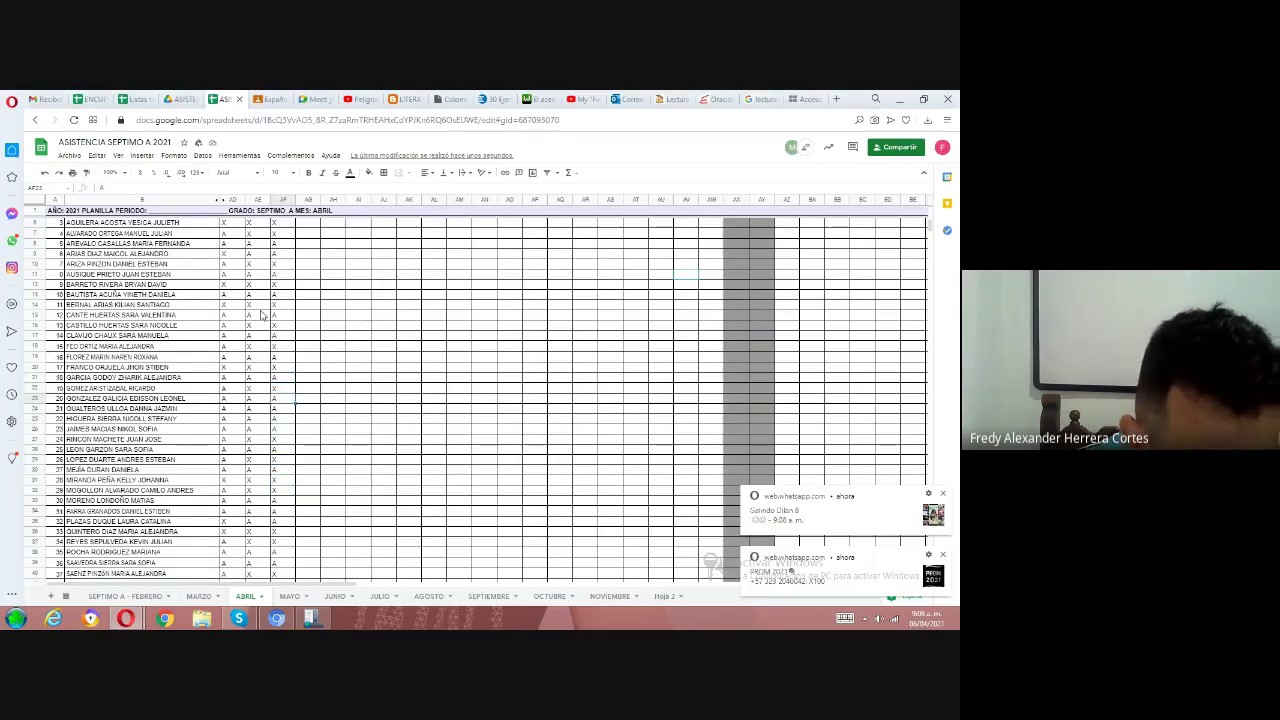
key("Down")
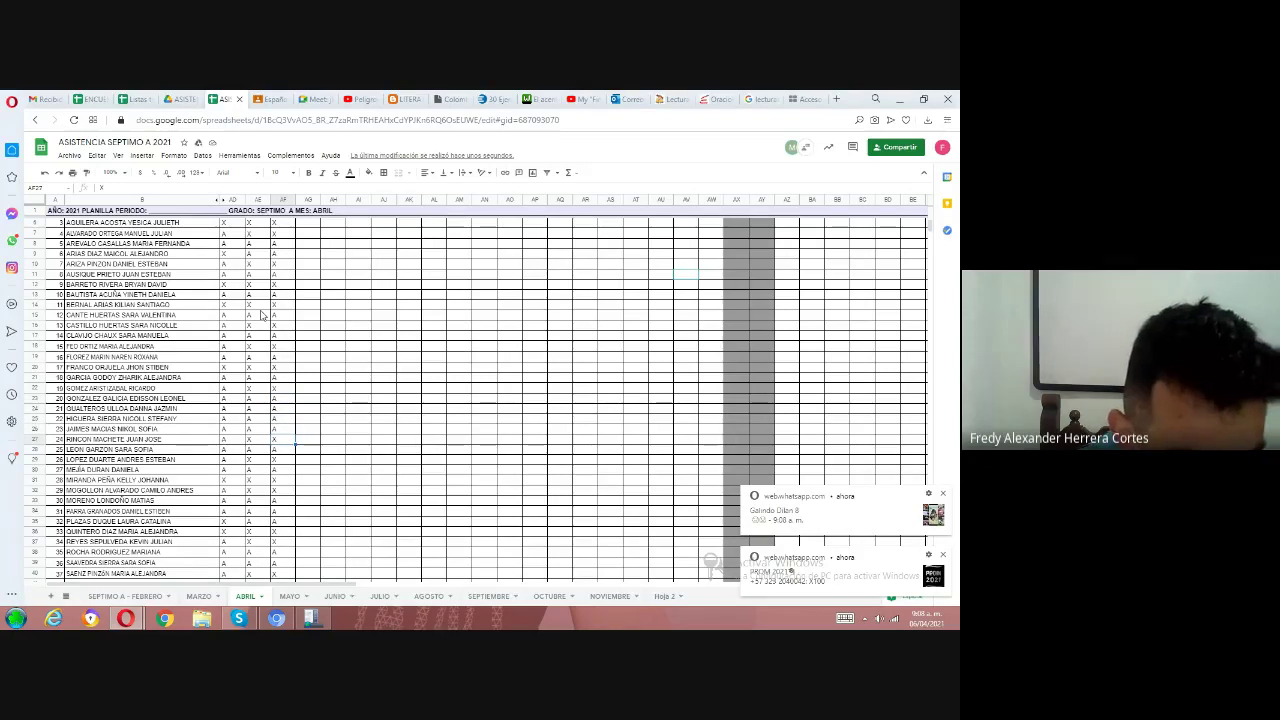
type("X")
key("Left")
key("Left")
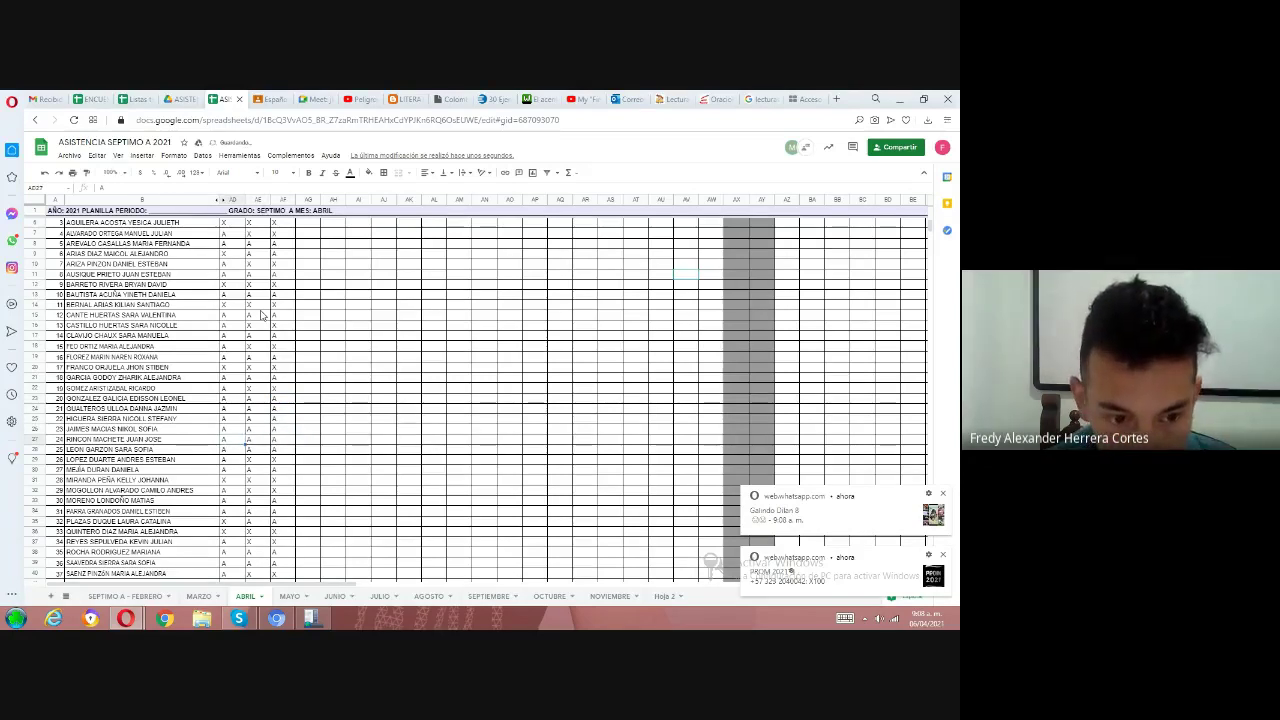
key("Down")
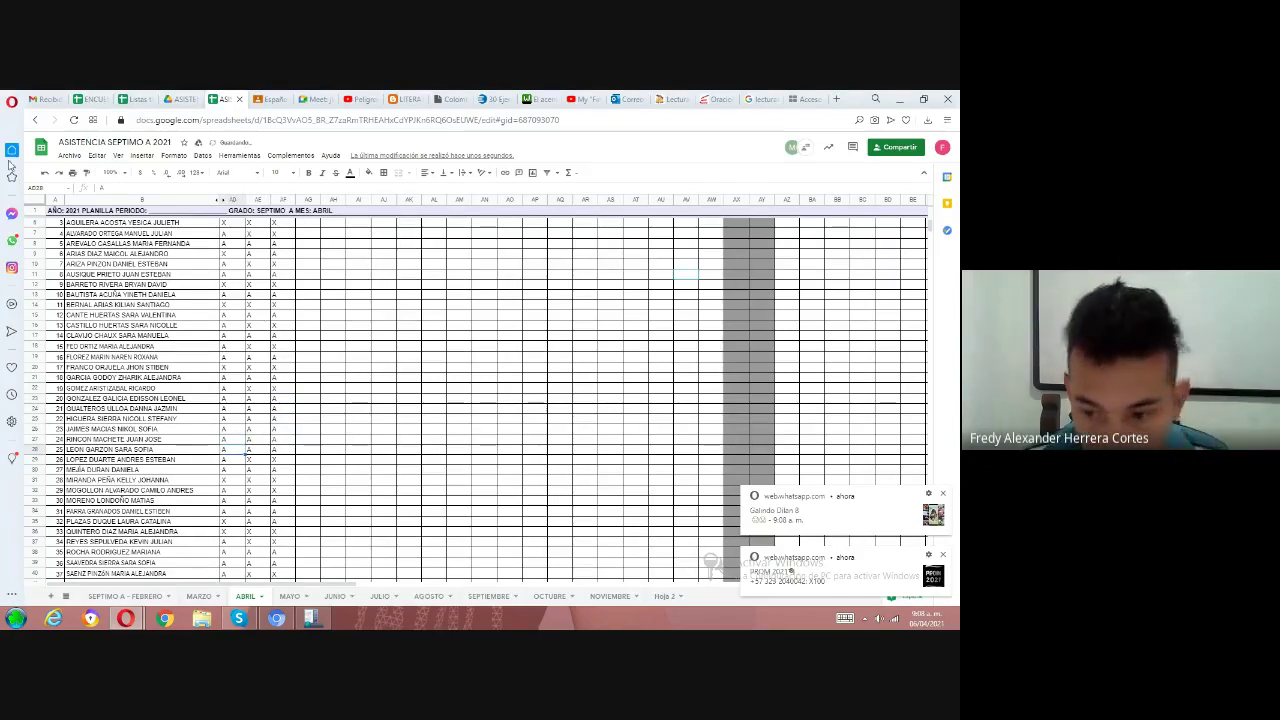
Dismiss the chat notifications and change student 13's day 6 Clase 2 and Clase 3 marks to A
left_click(943, 497)
left_click(942, 554)
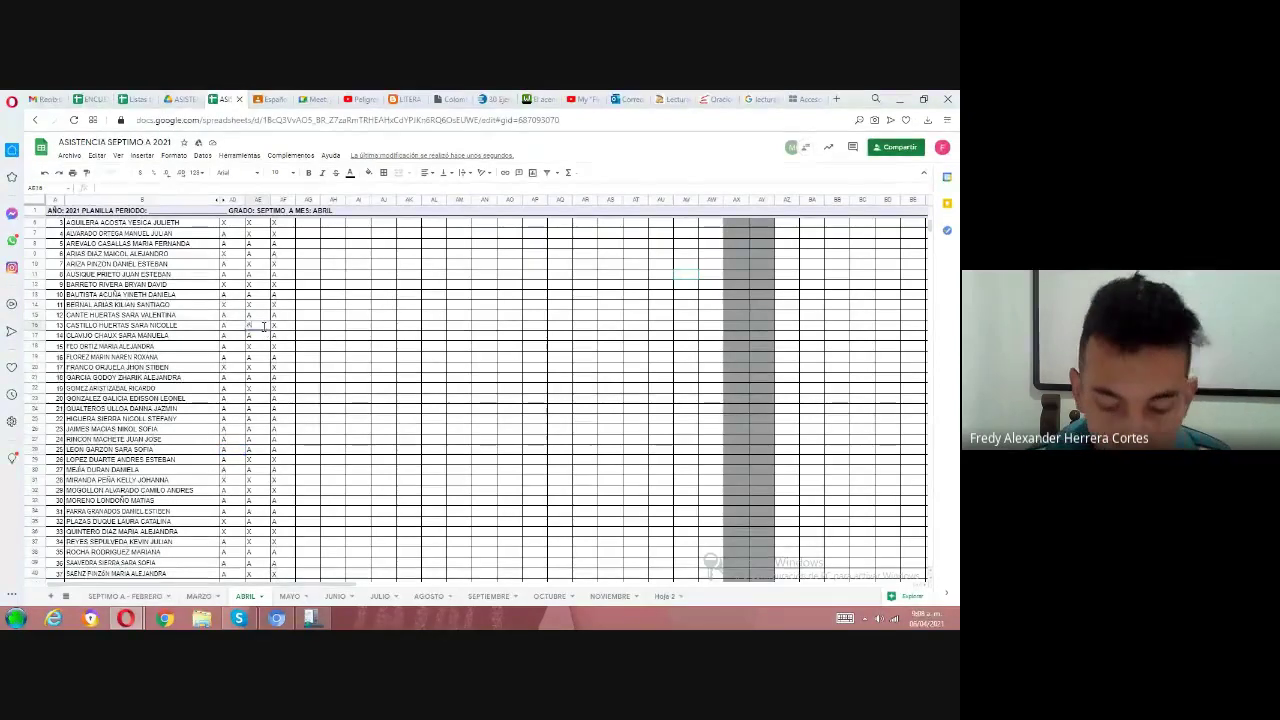
left_click(268, 327)
key("Down")
key("Down")
key("Down")
key("Down")
key("Down")
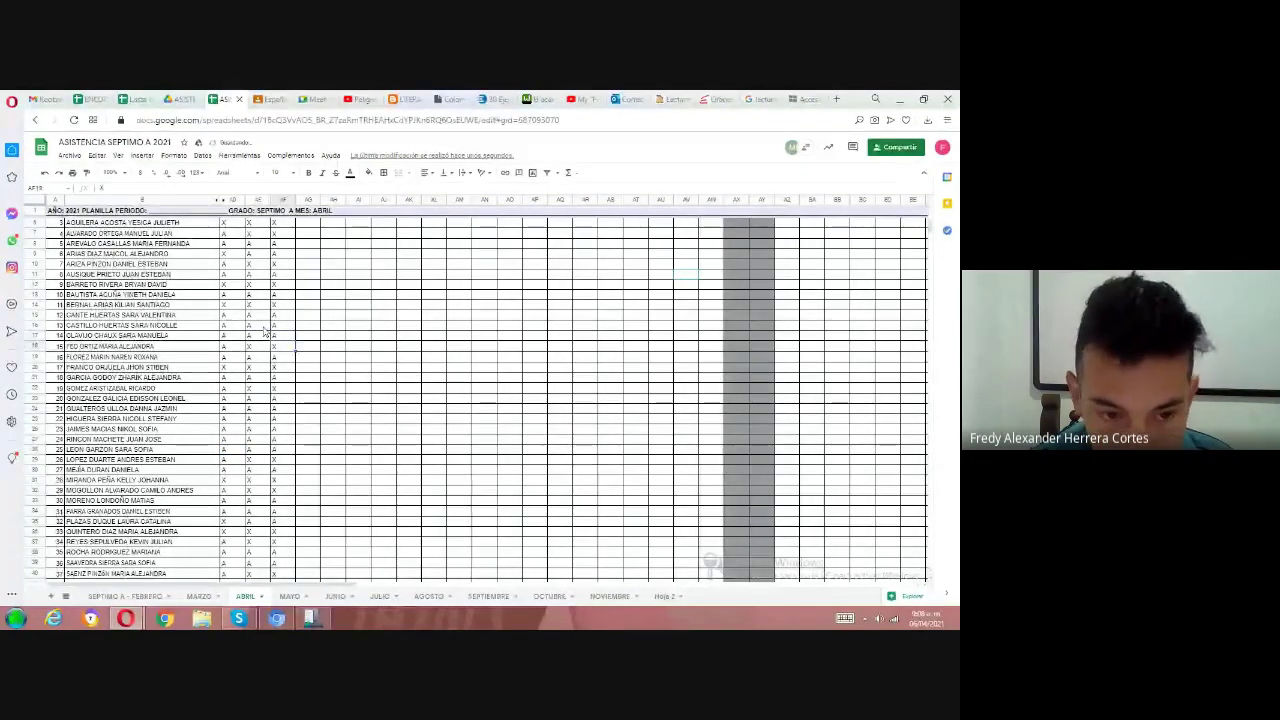
Review day 6's remaining attendance marks from student 15 down the list and return to the beginning of the ABRIL sheet
key("Down")
key("Down")
key("Down")
key("Down")
key("Down")
key("Down")
key("Down")
key("Down")
key("Down")
key("Down")
key("Down")
key("Down")
key("Down")
key("Down")
key("Down")
key("Down")
key("Down")
key("Down")
key("Down")
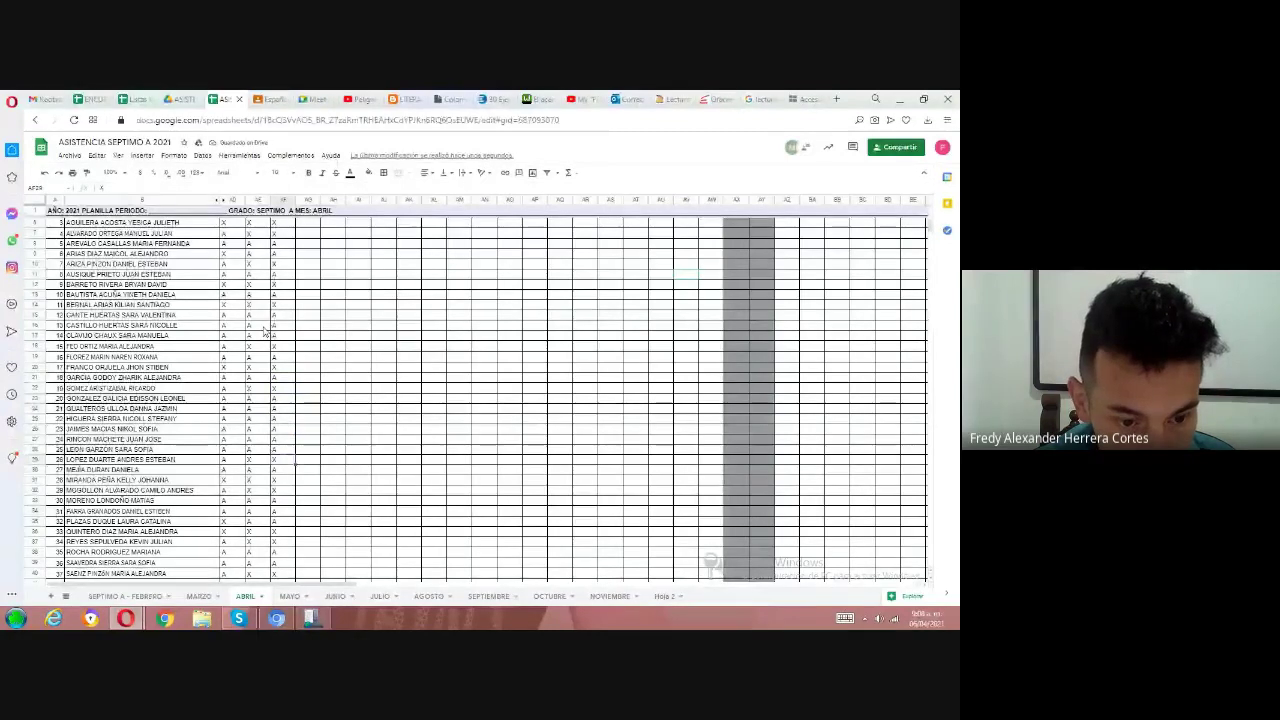
key("Down")
key("Down")
key("Down")
key("Down")
key("Down")
key("Down")
key("Down")
key("Down")
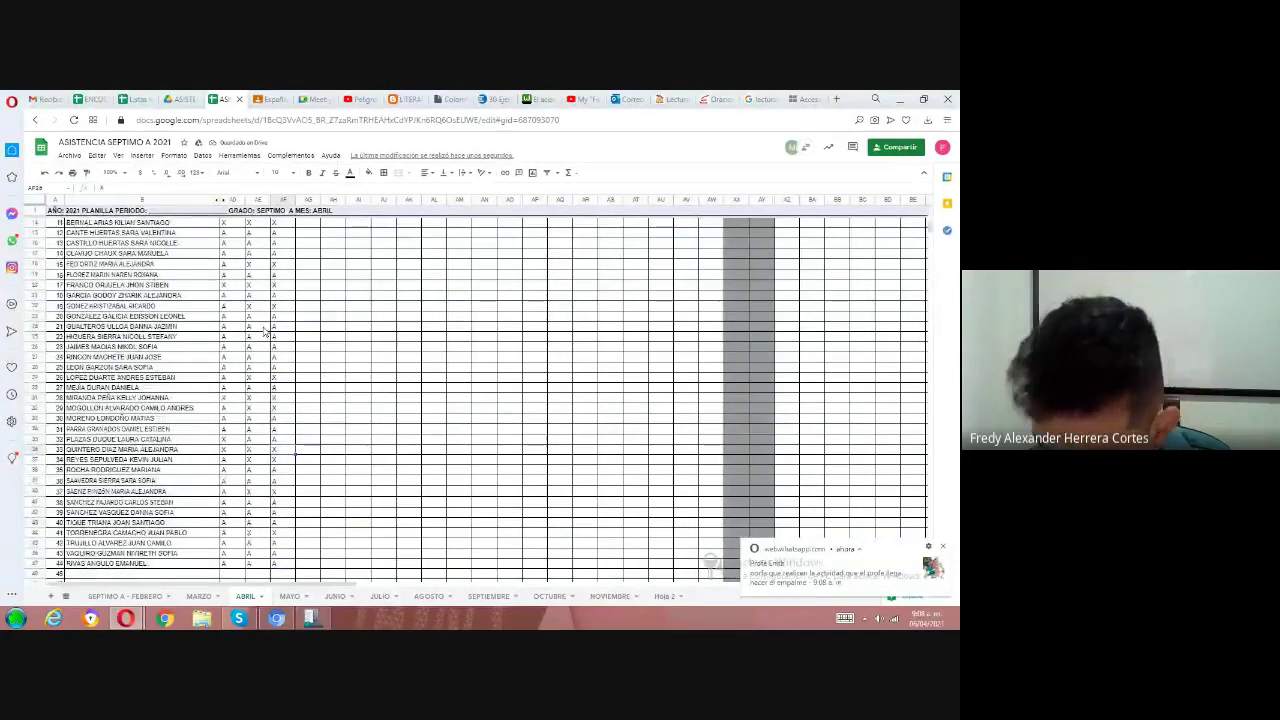
key("ctrl+Home")
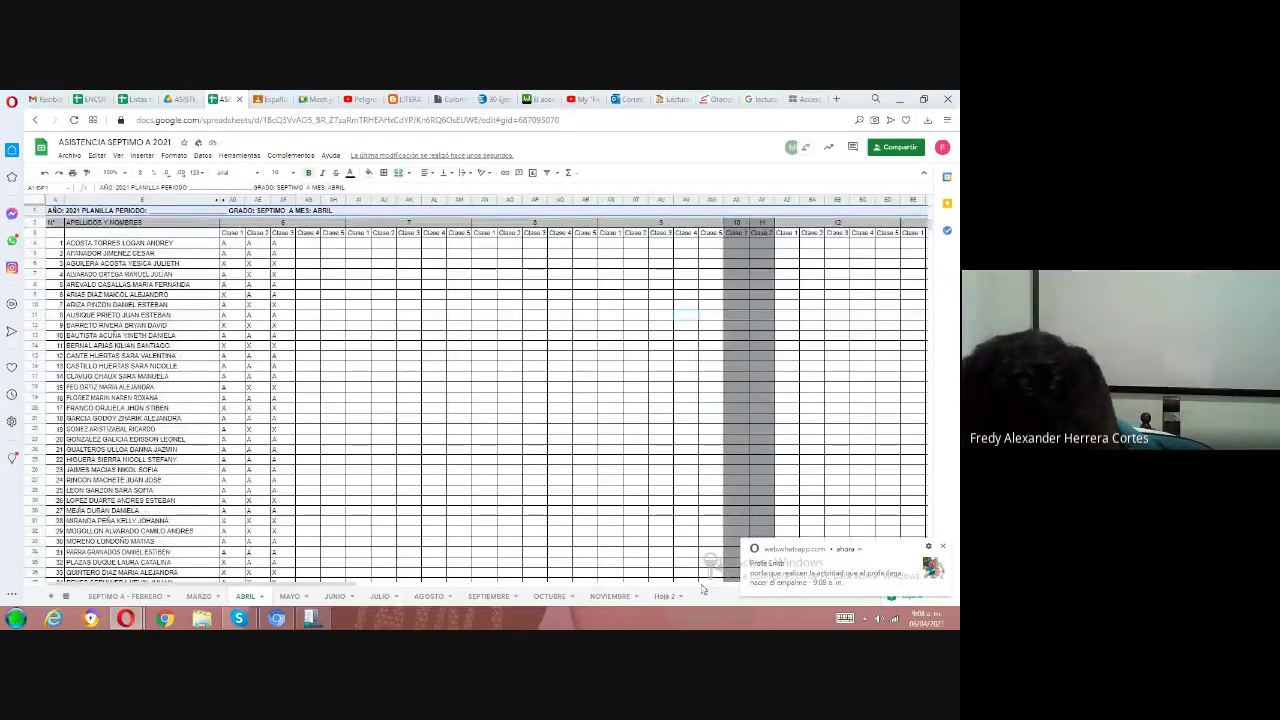
left_click(945, 549)
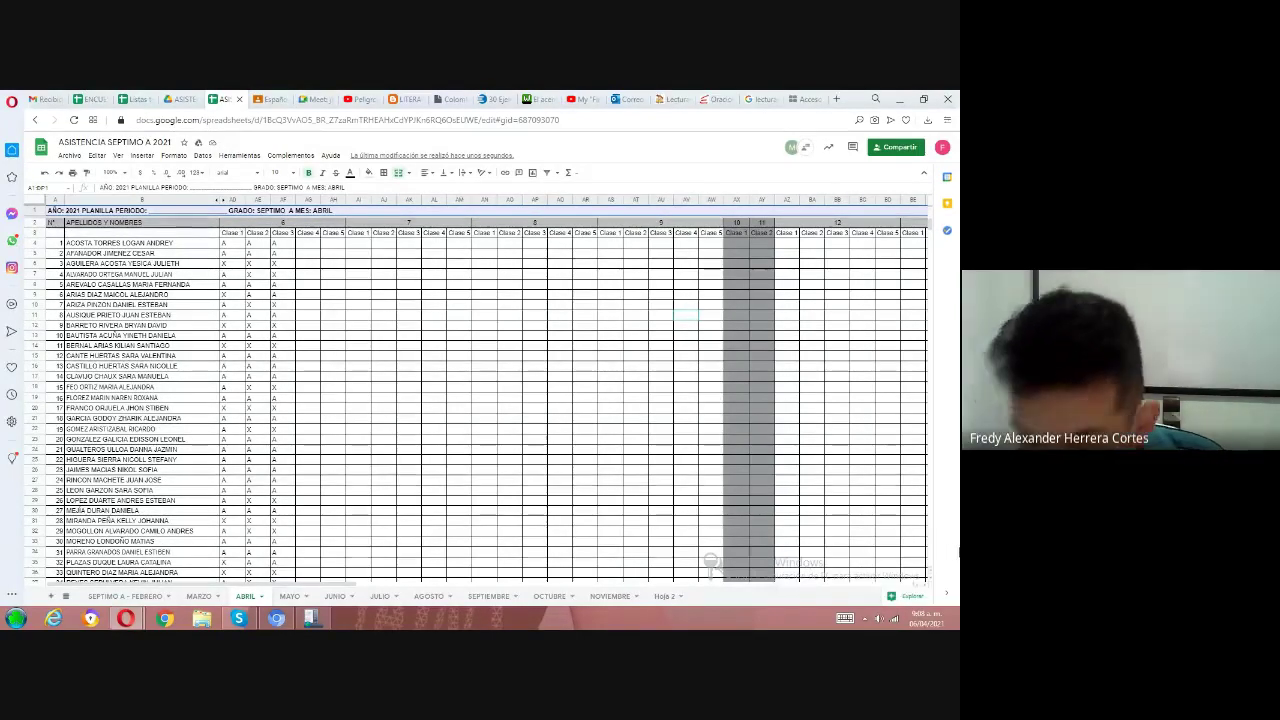
Switch to the Google Meet call and stop presenting the screen
left_click(313, 100)
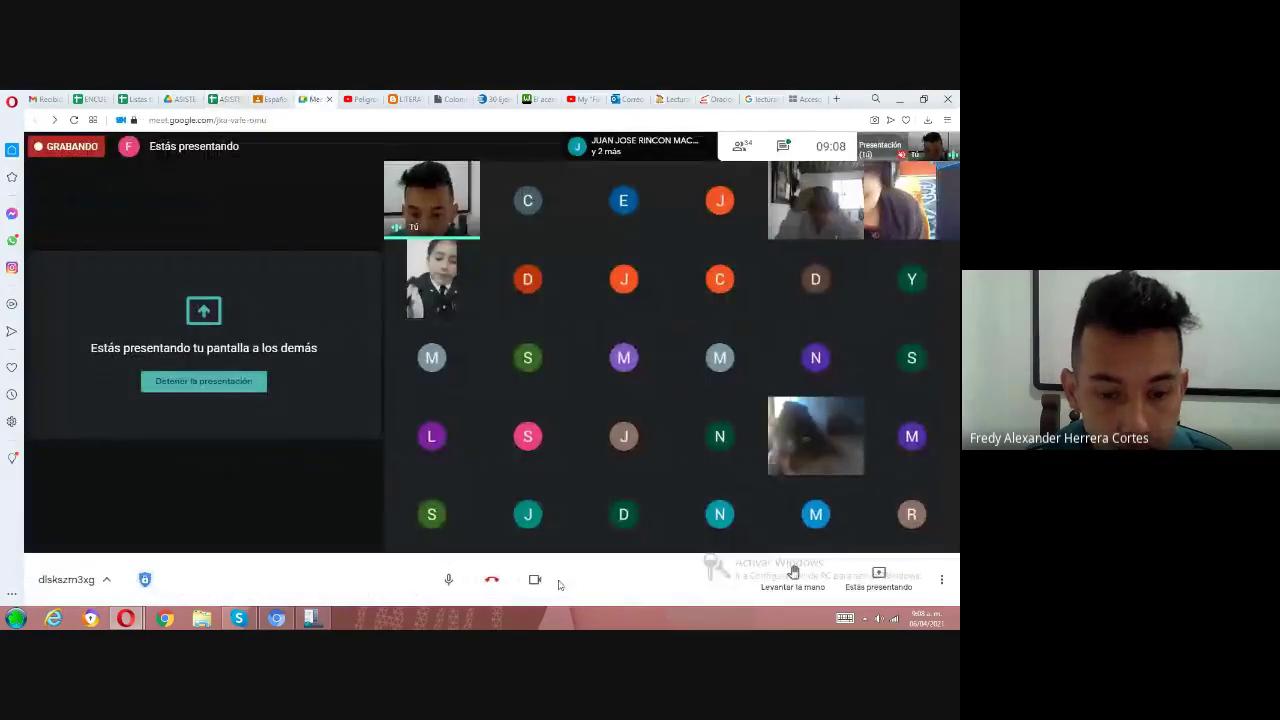
left_click(880, 574)
left_click(870, 524)
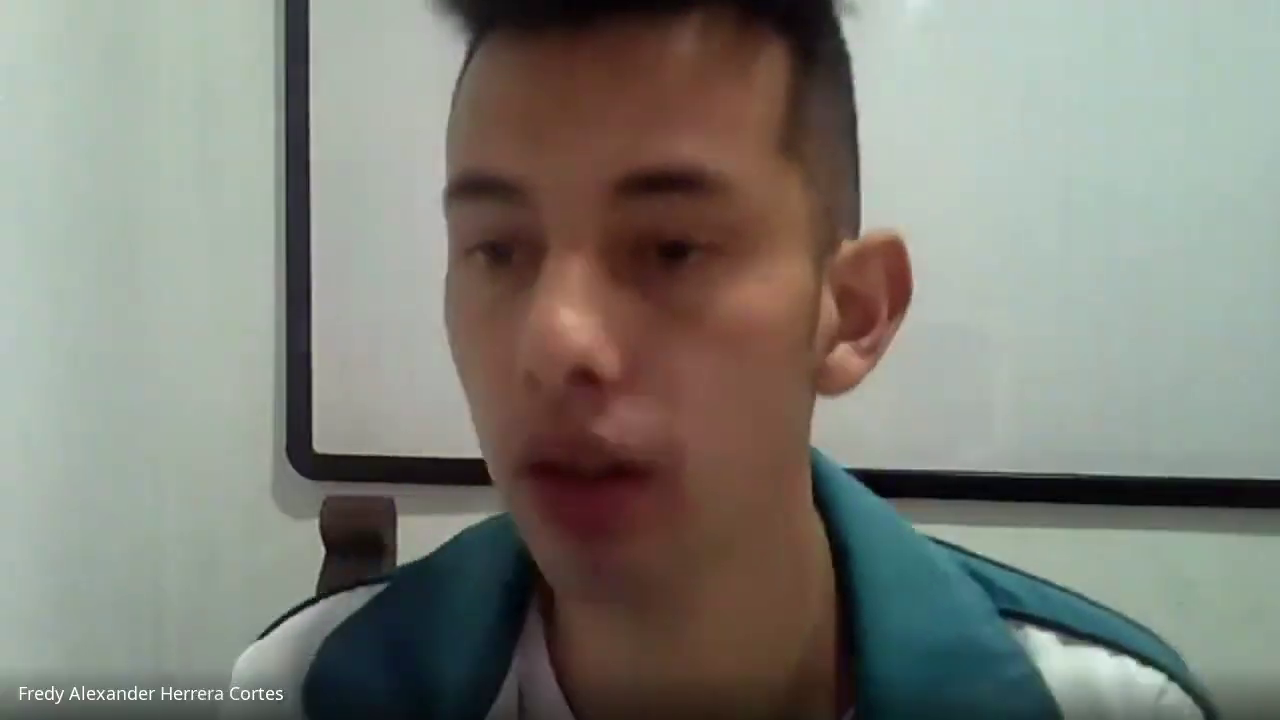